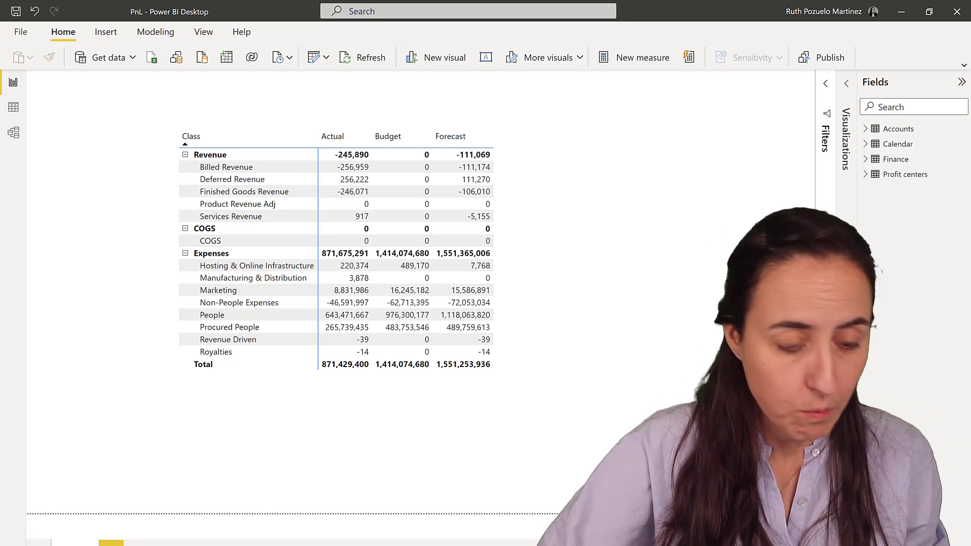
# Review the Finance and Accounts table rows in Data view, then go back to the P&L report page.
pyautogui.click(14, 107)
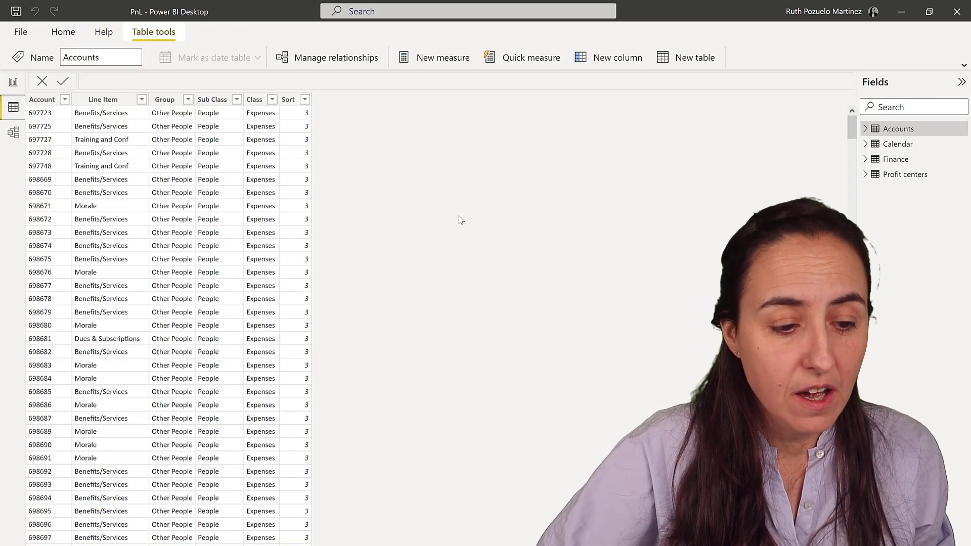
pyautogui.click(897, 160)
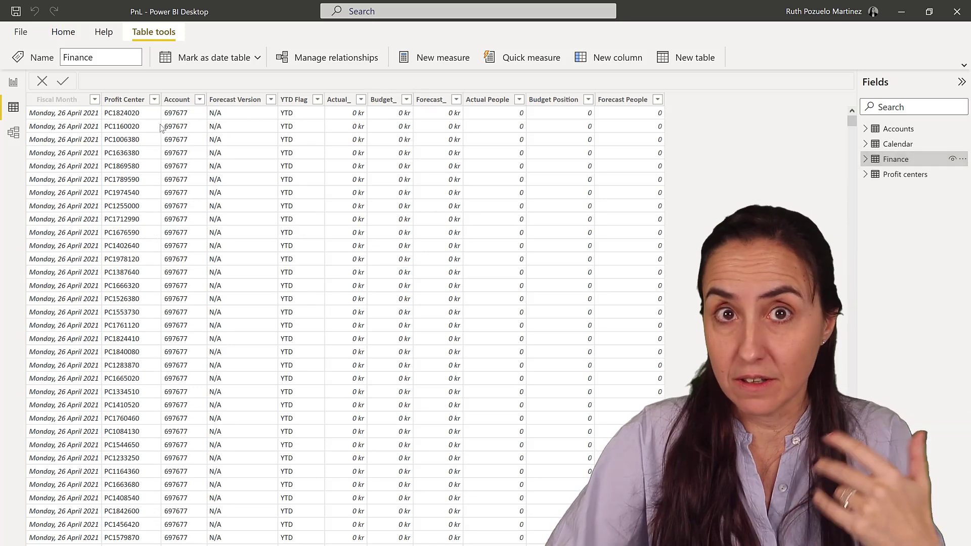
pyautogui.click(893, 129)
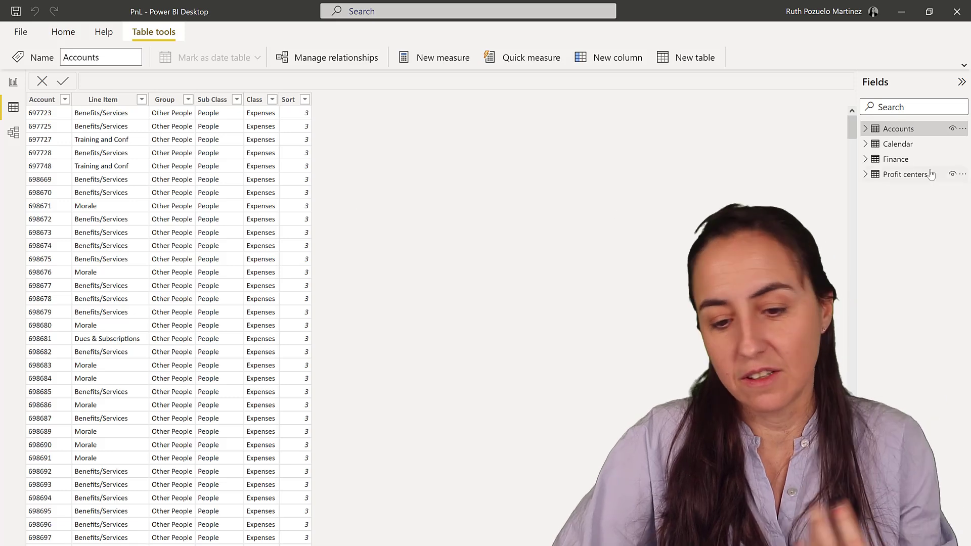
pyautogui.click(14, 83)
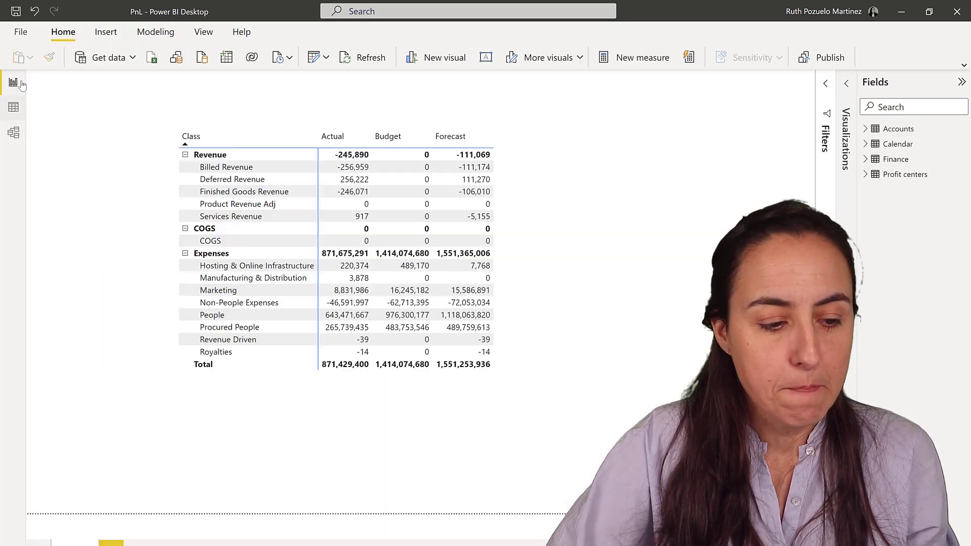
# Select the P&L matrix visual on the report canvas.
pyautogui.click(508, 201)
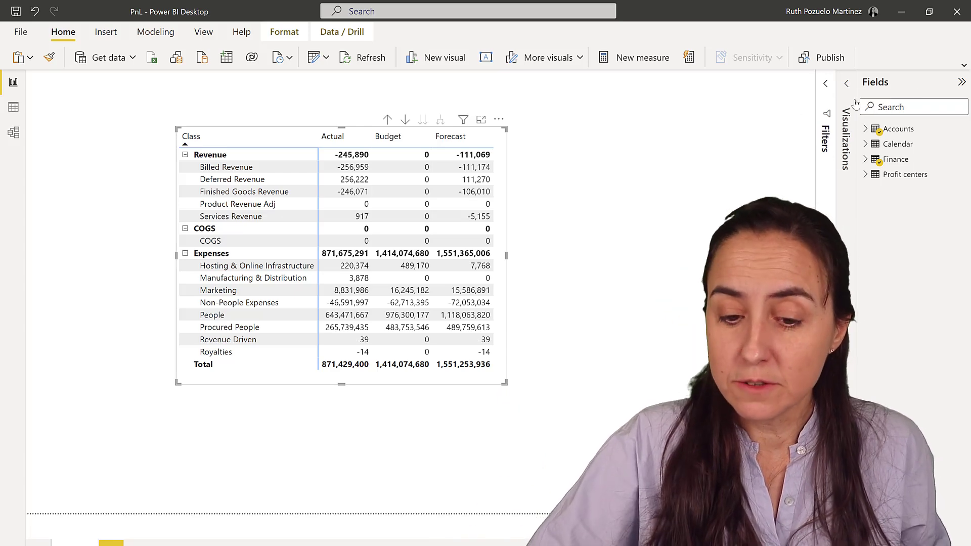
# Expand the Visualizations pane beside the P&L matrix.
pyautogui.click(848, 85)
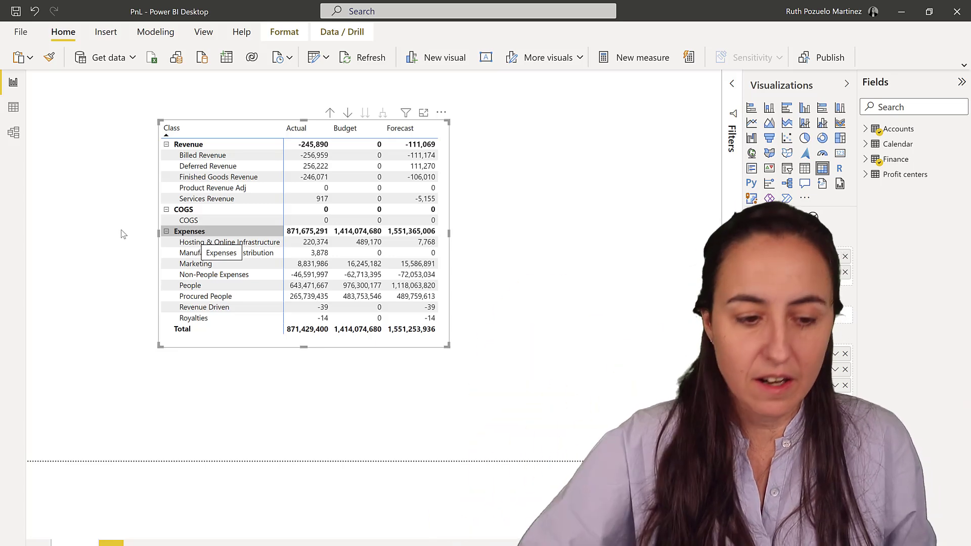
pyautogui.moveTo(291, 331)
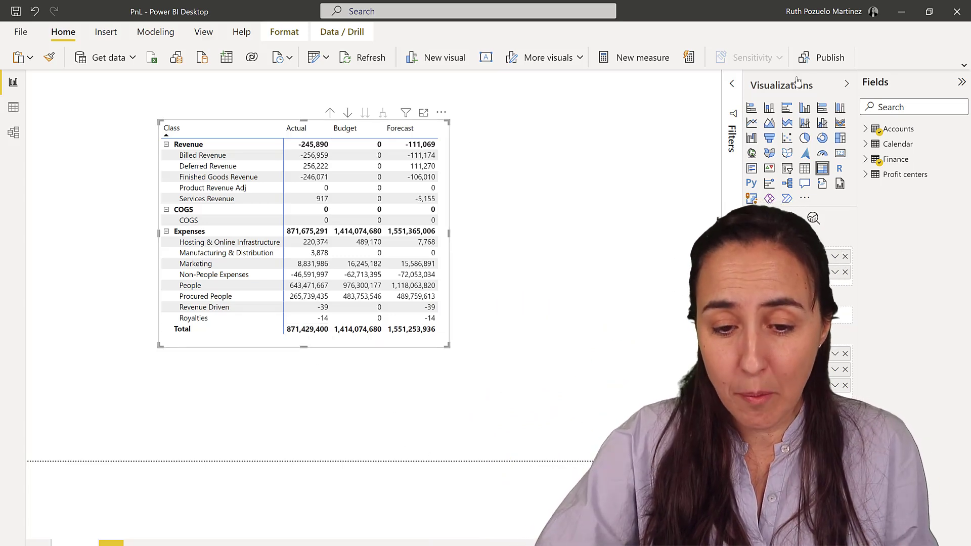
# Save the report changes and start publishing, then cancel the first workspace choice.
pyautogui.click(834, 57)
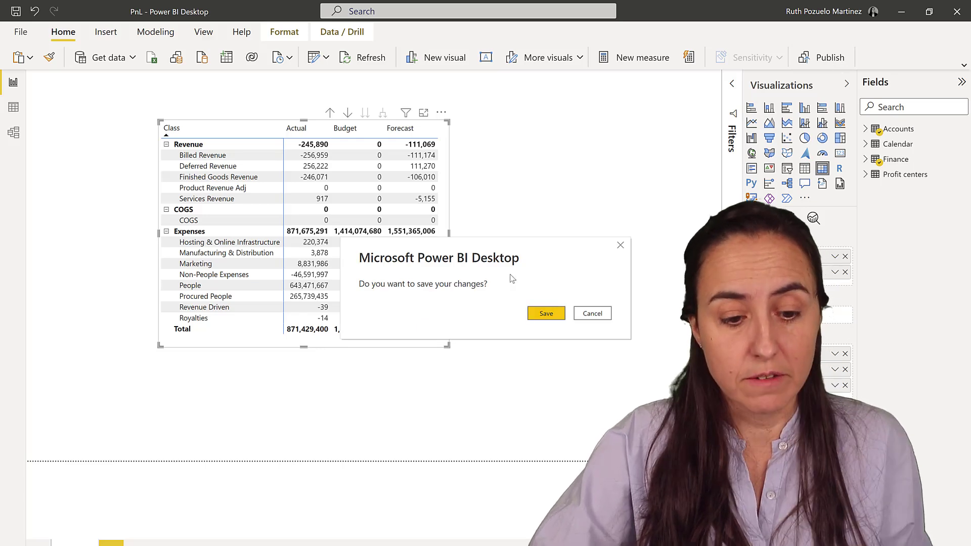
pyautogui.click(548, 313)
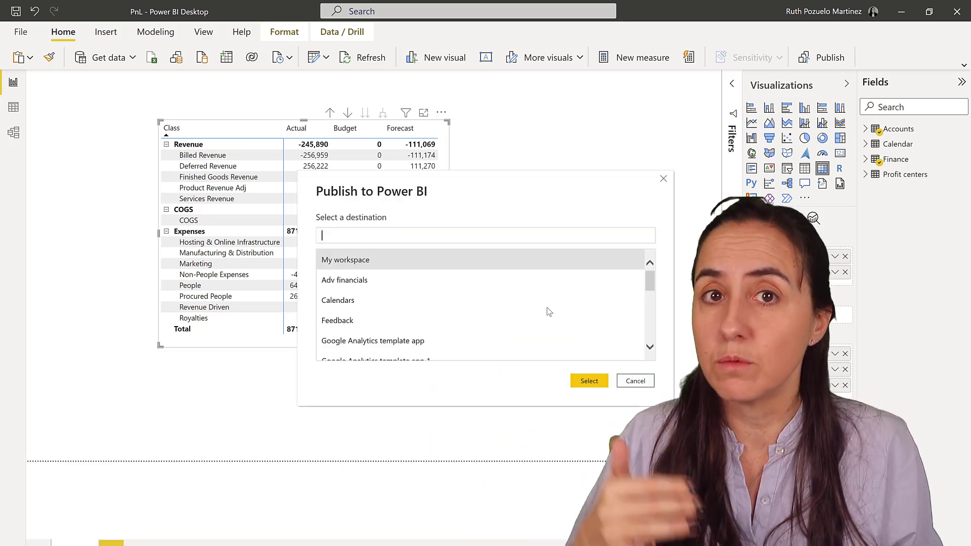
pyautogui.scroll(-3, 511, 343)
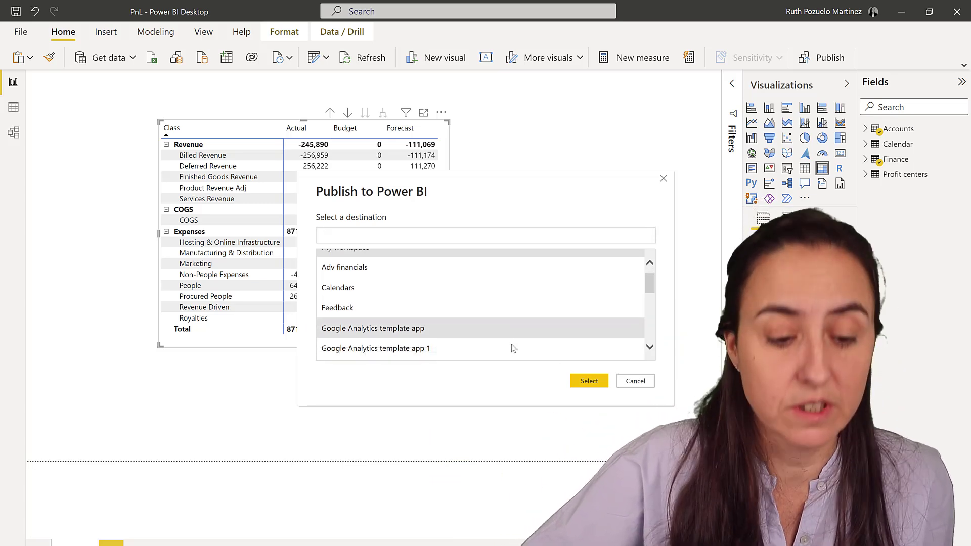
pyautogui.scroll(-7, 377, 334)
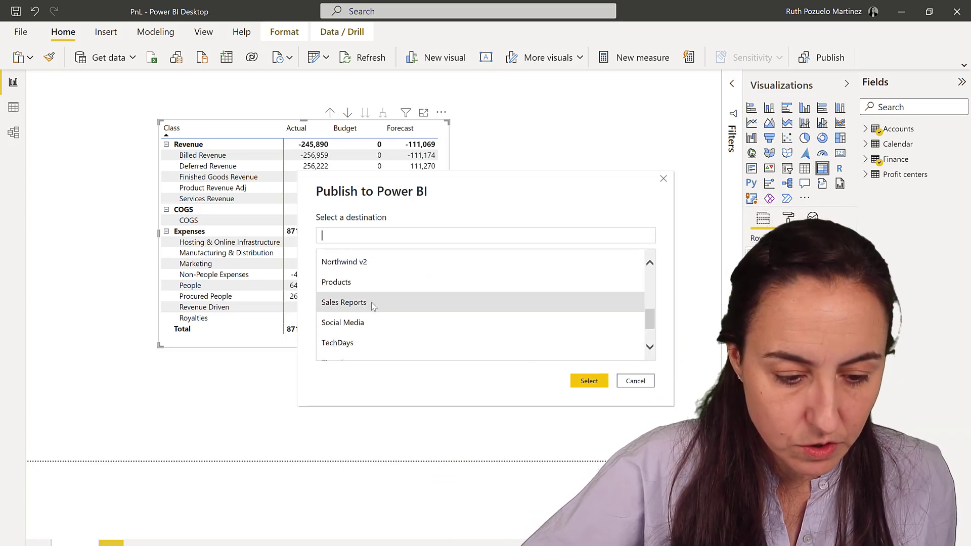
pyautogui.click(587, 381)
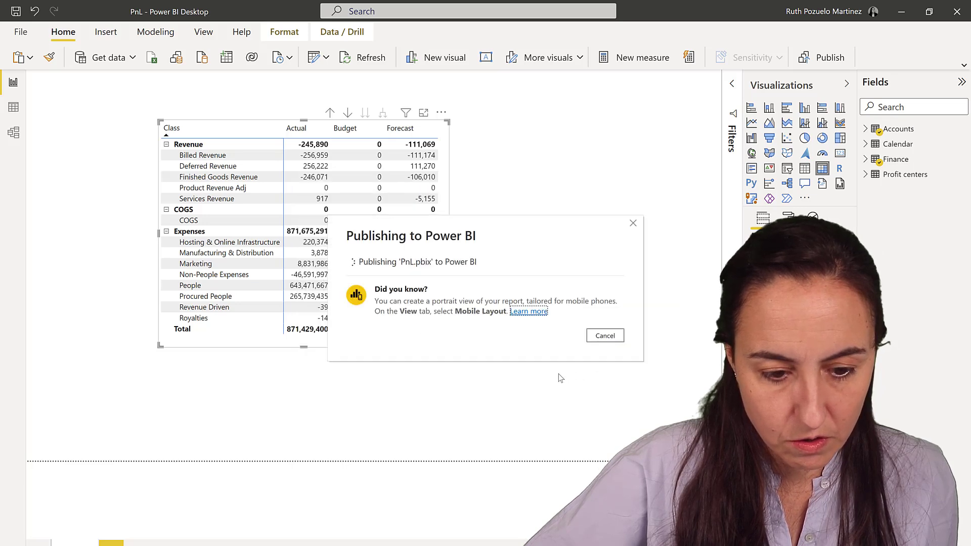
pyautogui.click(605, 336)
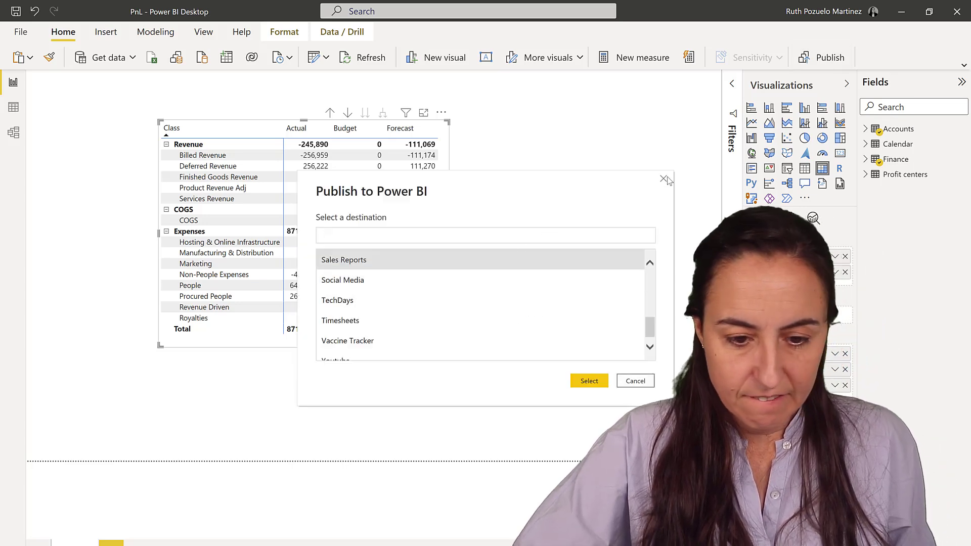
pyautogui.click(663, 180)
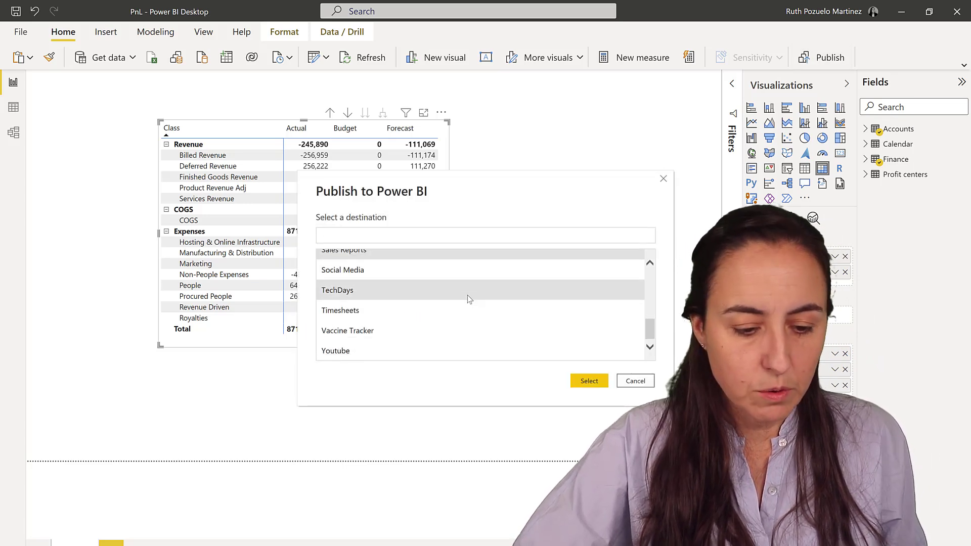
# Publish PnL.pbix to the Social Media workspace, replacing the dataset, and open it in the service.
pyautogui.click(384, 269)
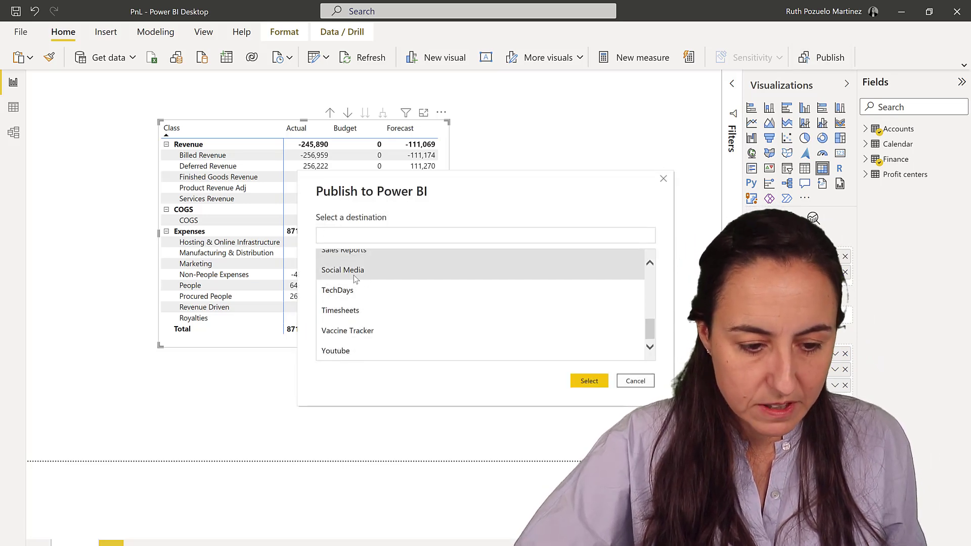
pyautogui.click(588, 382)
pyautogui.click(551, 358)
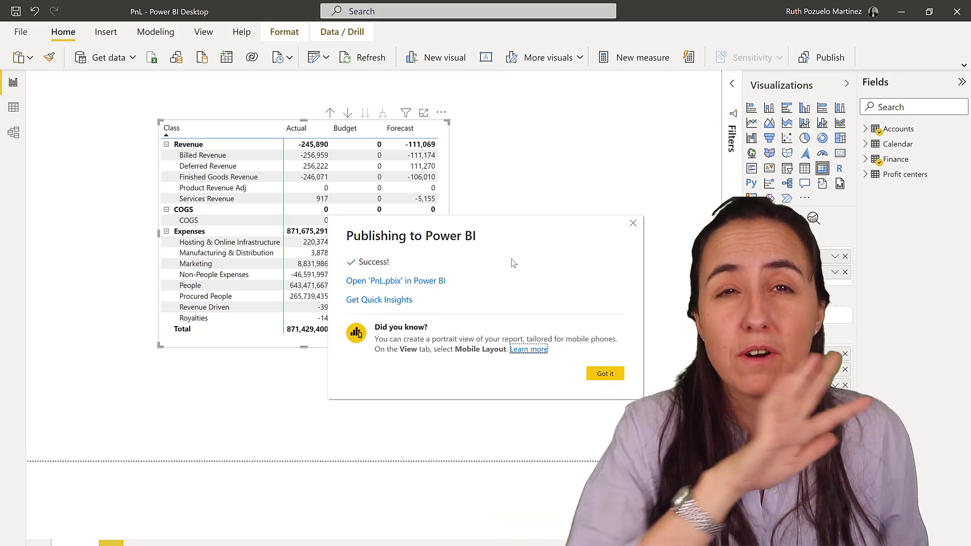
pyautogui.click(440, 281)
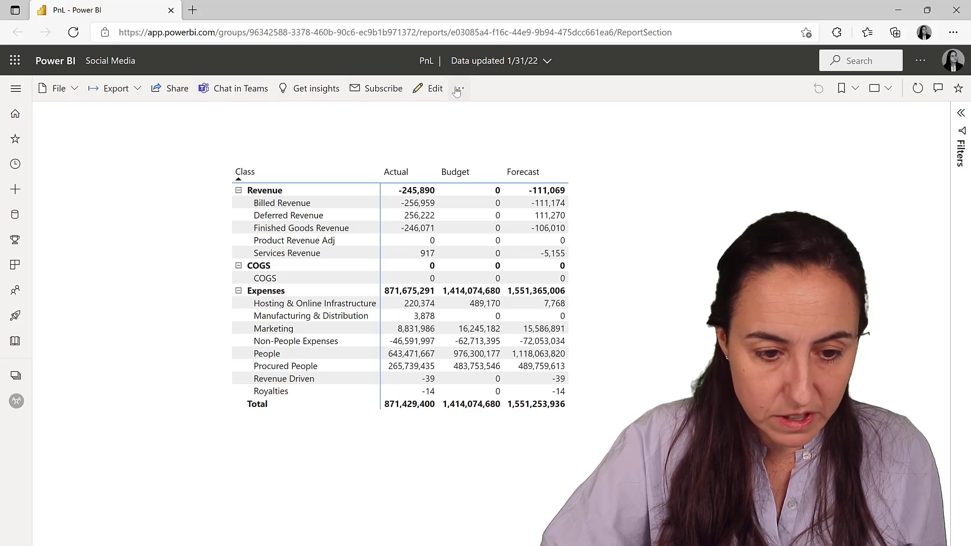
# Export the PnL report with Analyze in Excel and open the downloaded PnL.xlsx.
pyautogui.click(459, 89)
pyautogui.click(71, 96)
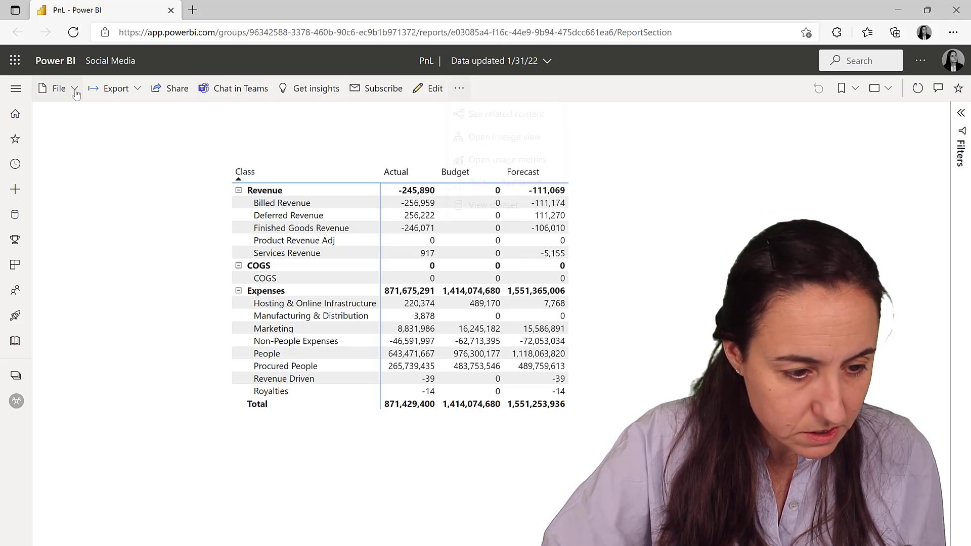
pyautogui.click(75, 91)
pyautogui.click(127, 90)
pyautogui.click(130, 91)
pyautogui.click(136, 115)
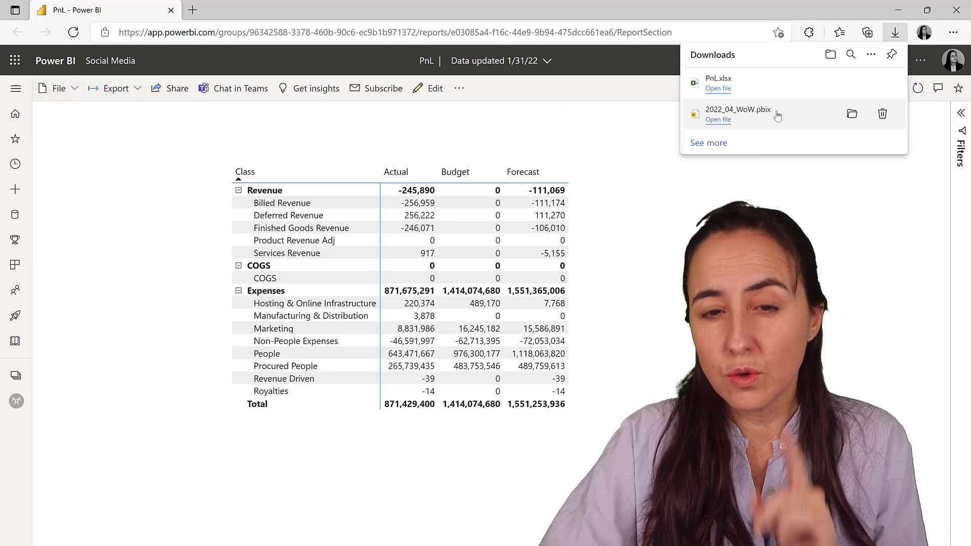
pyautogui.click(721, 90)
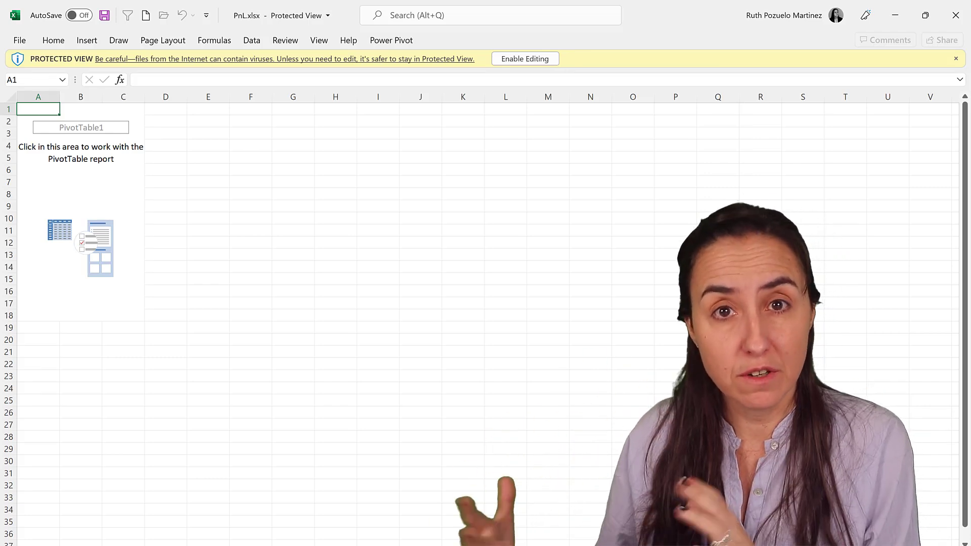
# Enable editing and the external data content in PnL.xlsx.
pyautogui.click(526, 58)
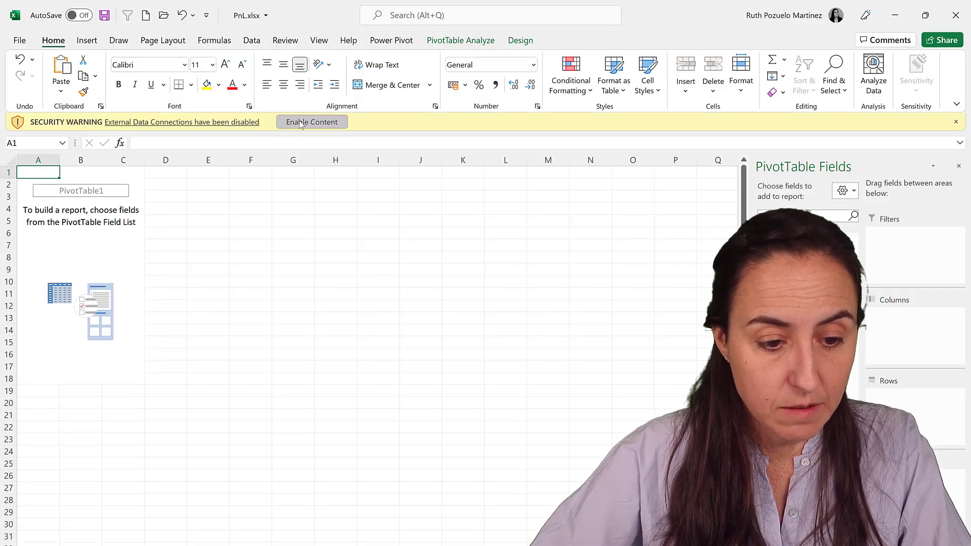
pyautogui.click(304, 123)
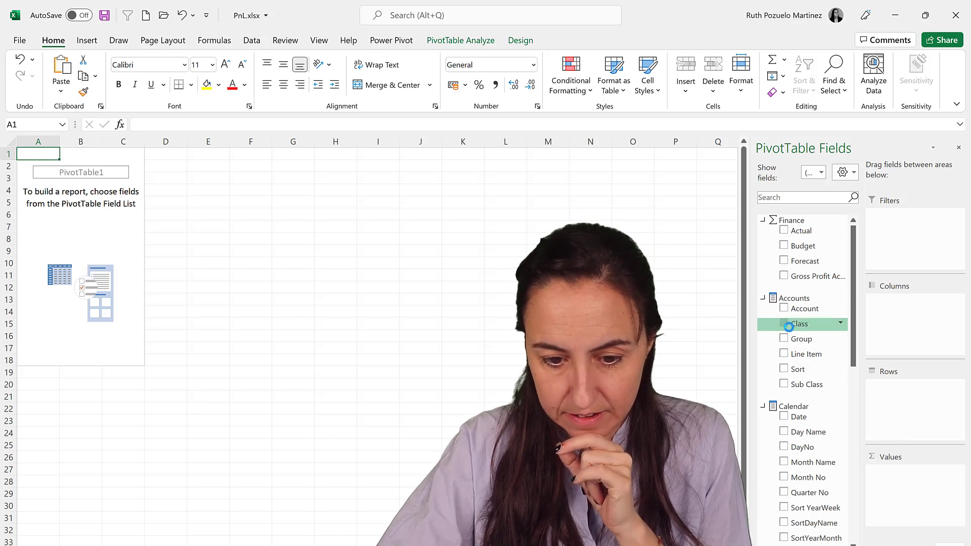
# Put Class and Sub Class in the pivot Rows and Actual and Budget in Values.
pyautogui.click(786, 325)
pyautogui.click(784, 386)
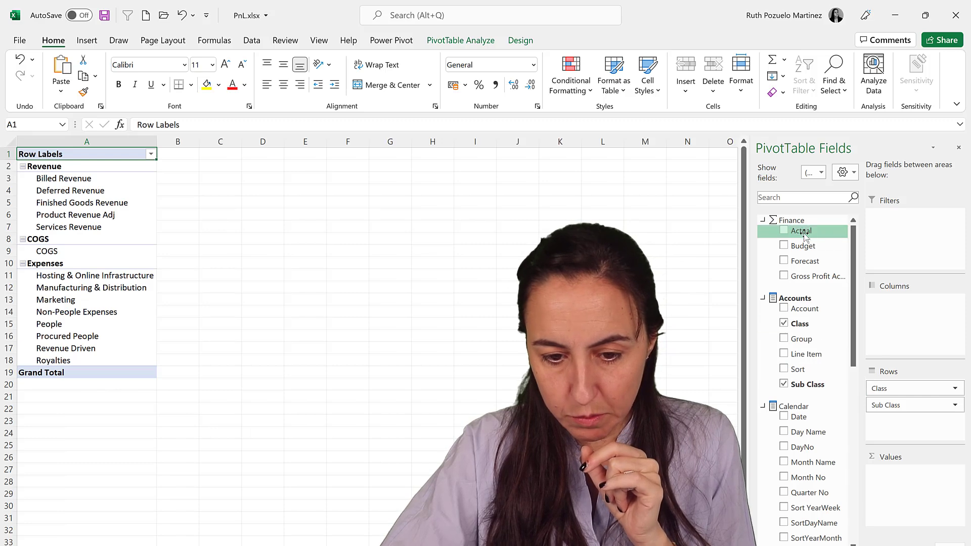
pyautogui.moveTo(801, 230); pyautogui.dragTo(905, 473)
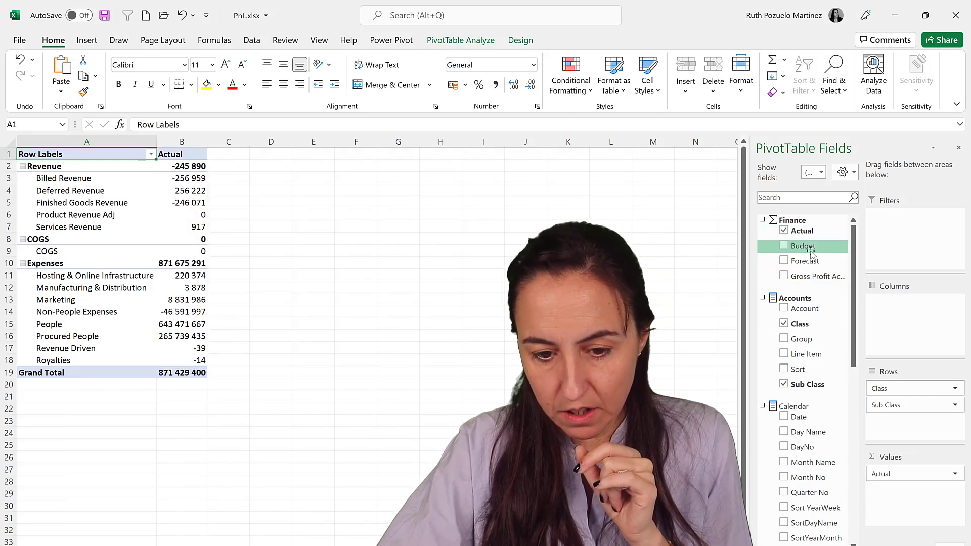
pyautogui.moveTo(799, 246); pyautogui.dragTo(910, 493)
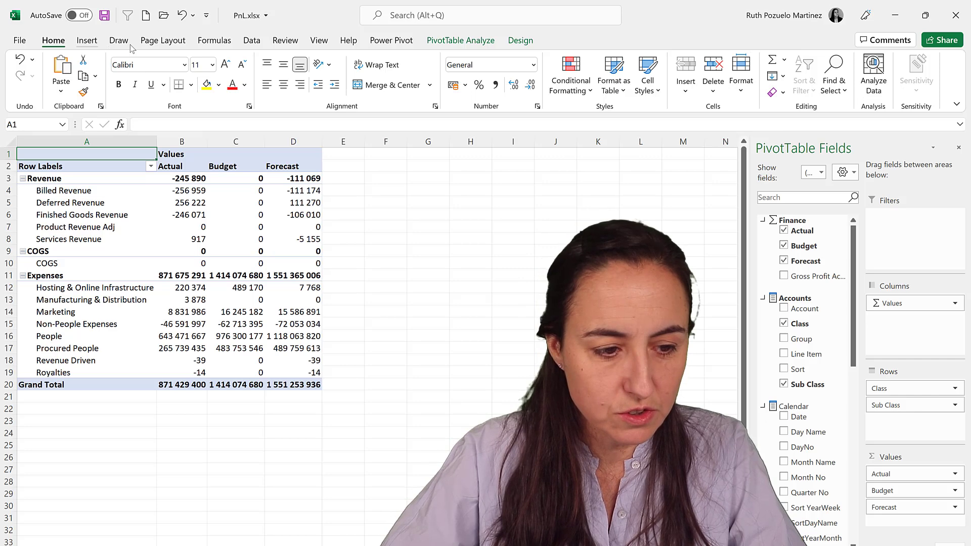
# Turn off Field Headers and the +/- Buttons after testing collapse/expand on Revenue.
pyautogui.click(460, 41)
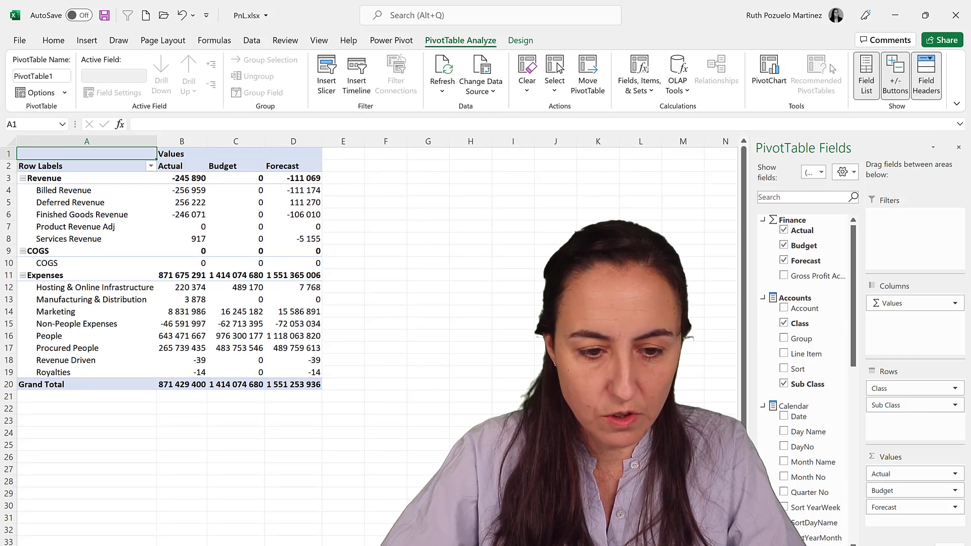
pyautogui.click(934, 92)
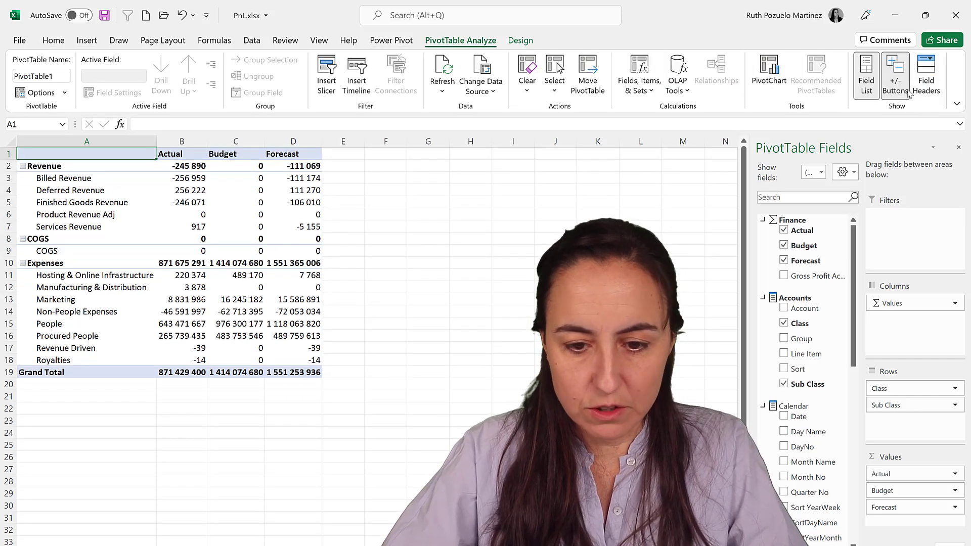
pyautogui.click(895, 77)
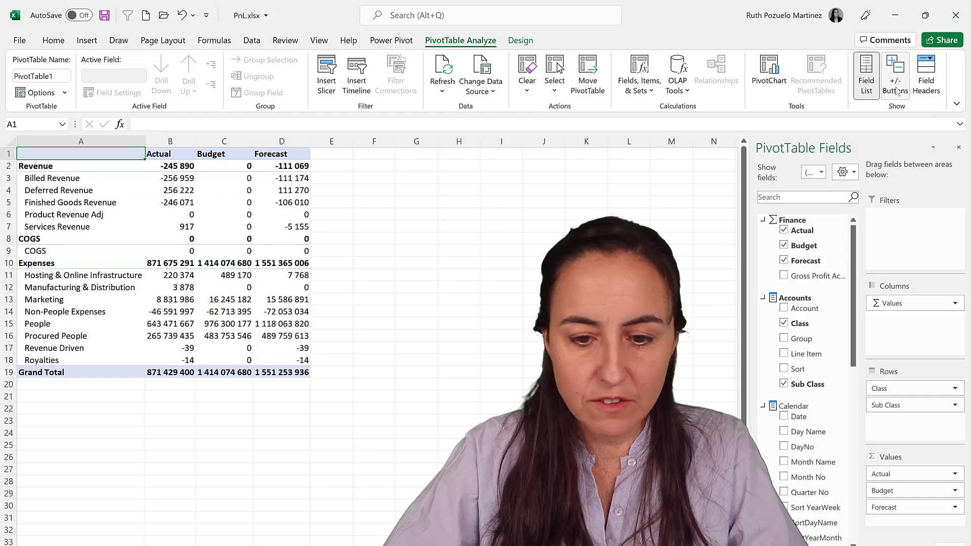
pyautogui.click(896, 86)
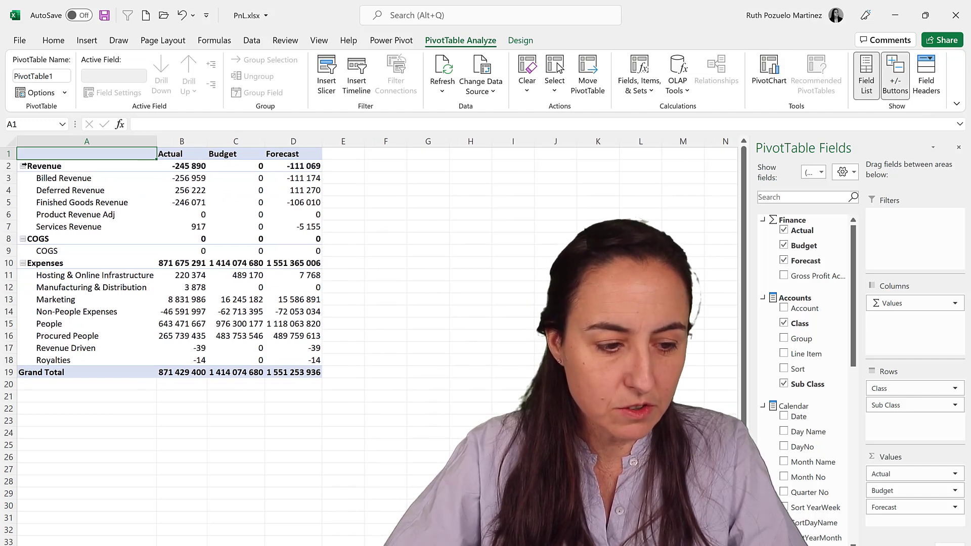
pyautogui.click(23, 167)
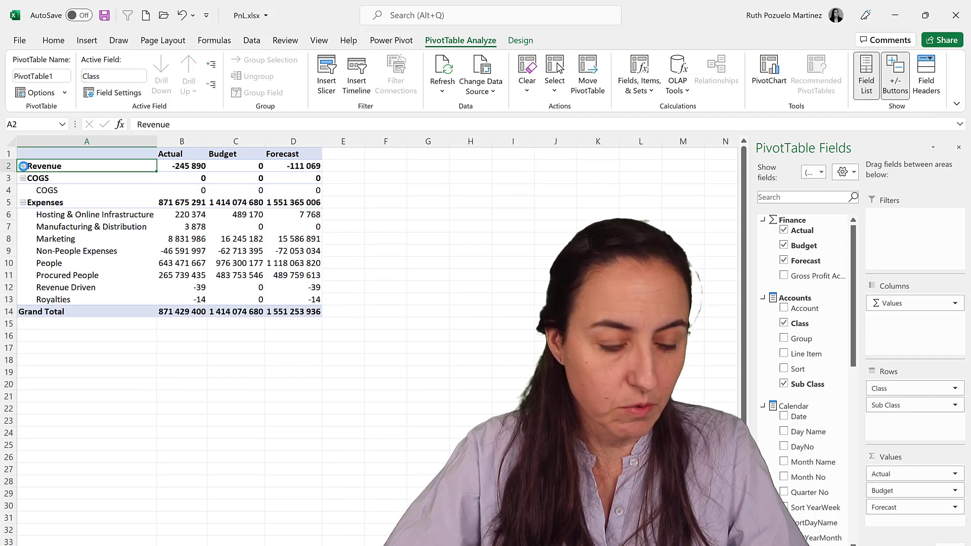
pyautogui.click(23, 165)
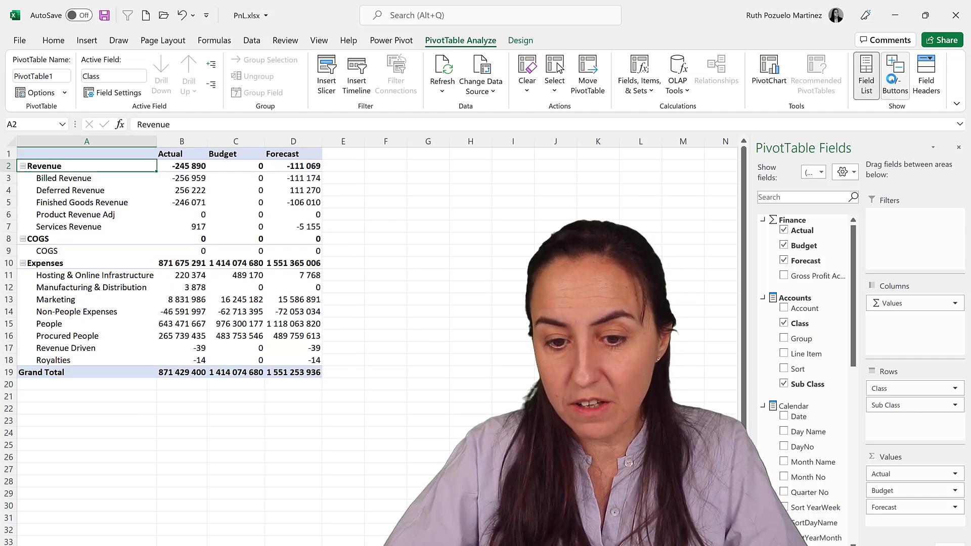
pyautogui.click(896, 86)
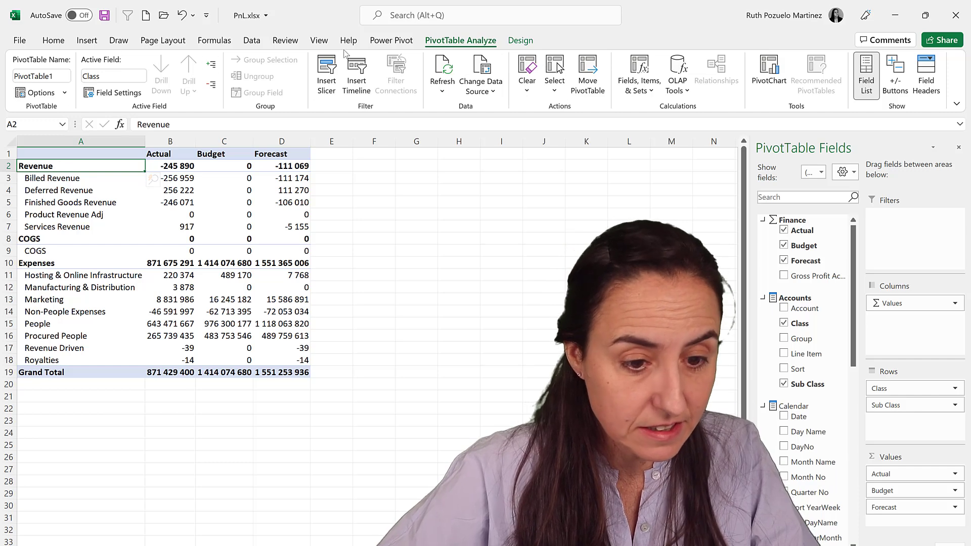
# Show all pivot subtotals at the bottom of each Class group.
pyautogui.click(511, 42)
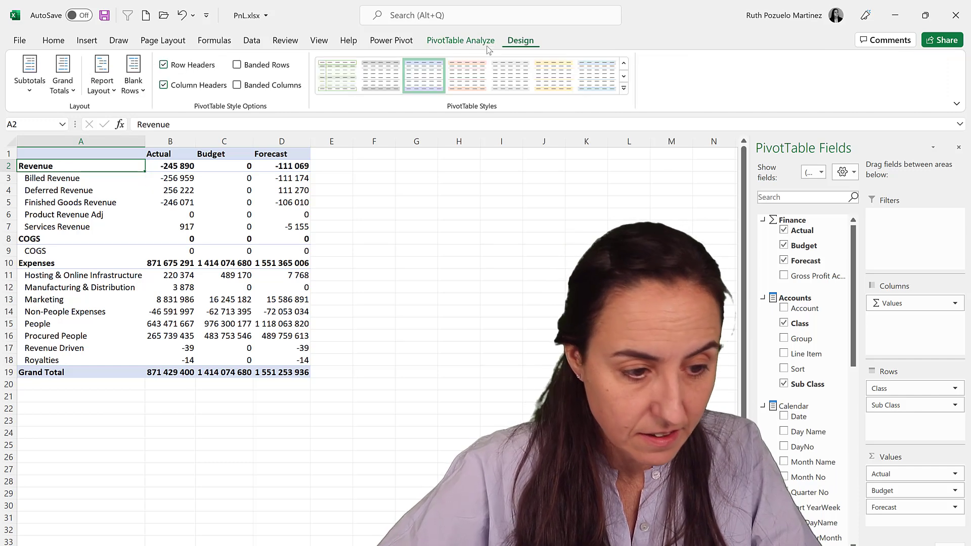
pyautogui.click(30, 76)
pyautogui.click(70, 149)
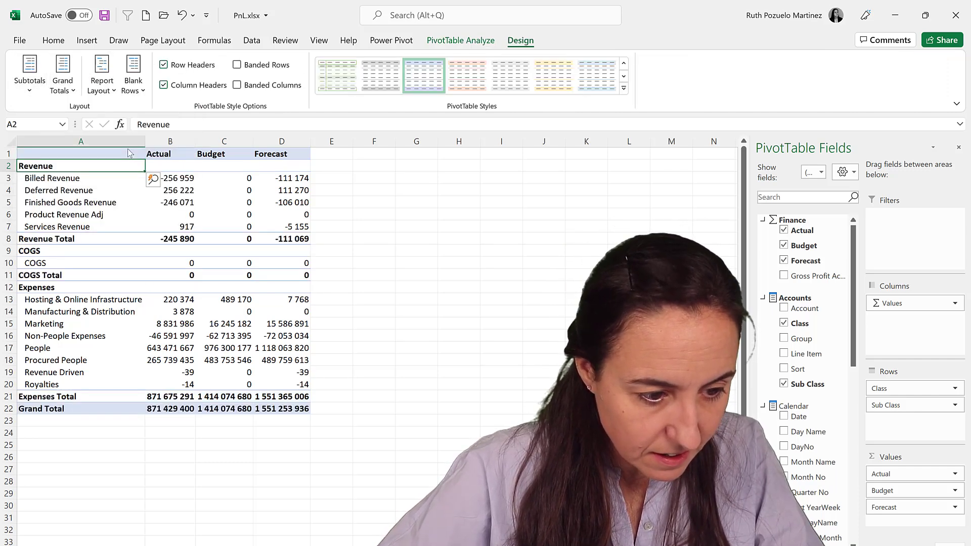
pyautogui.click(76, 239)
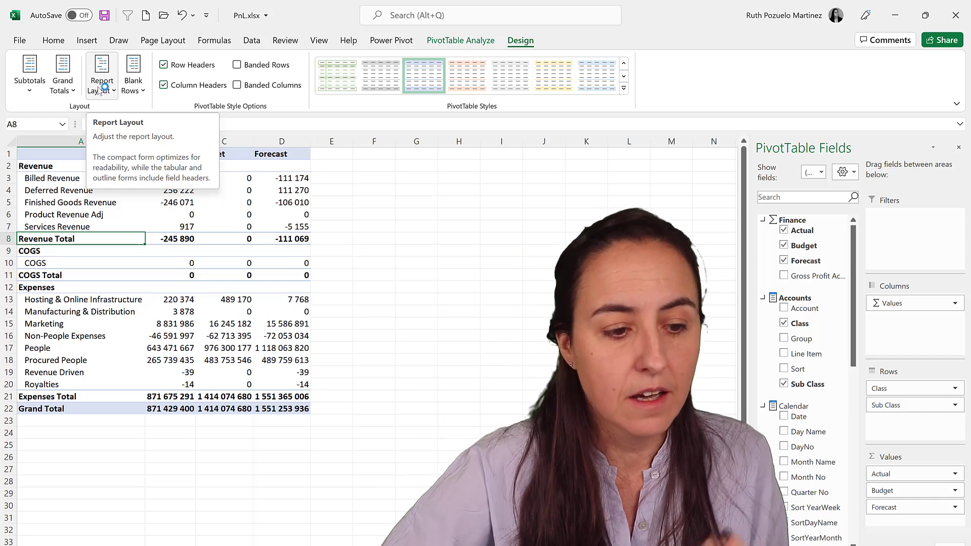
# Insert a blank line after each Class group.
pyautogui.click(101, 87)
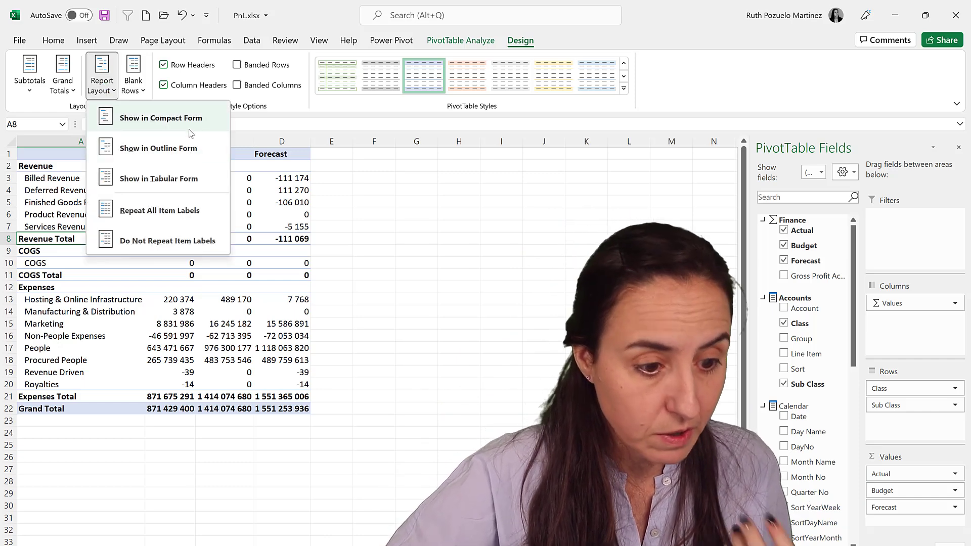
pyautogui.click(134, 83)
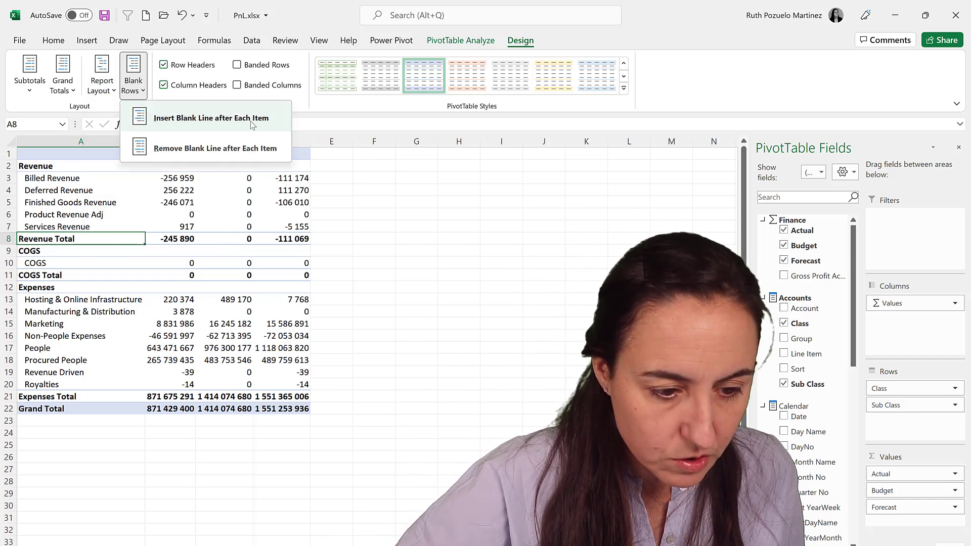
pyautogui.press('Escape')
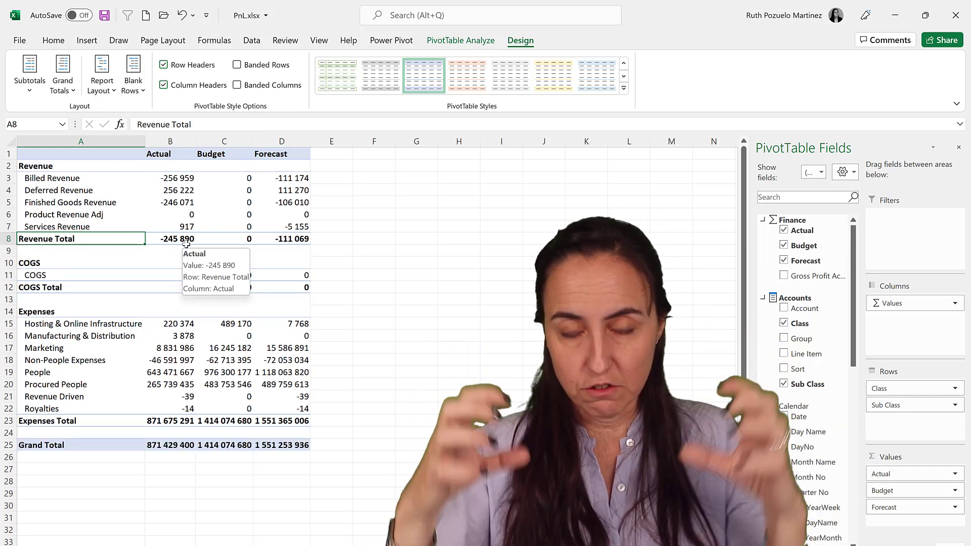
# Hide the Revenue, COGS and Expenses heading rows 2, 10 and 14.
pyautogui.click(9, 166)
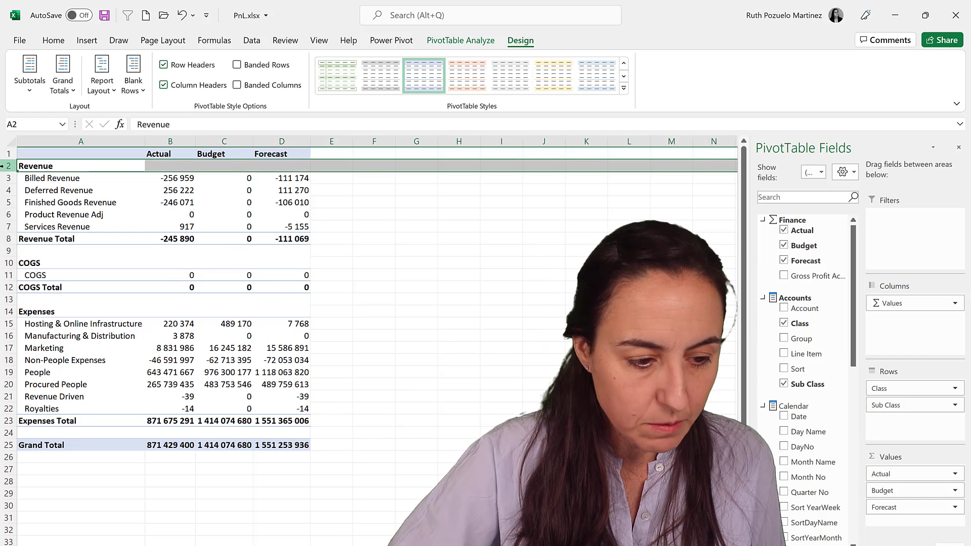
pyautogui.rightClick(7, 167)
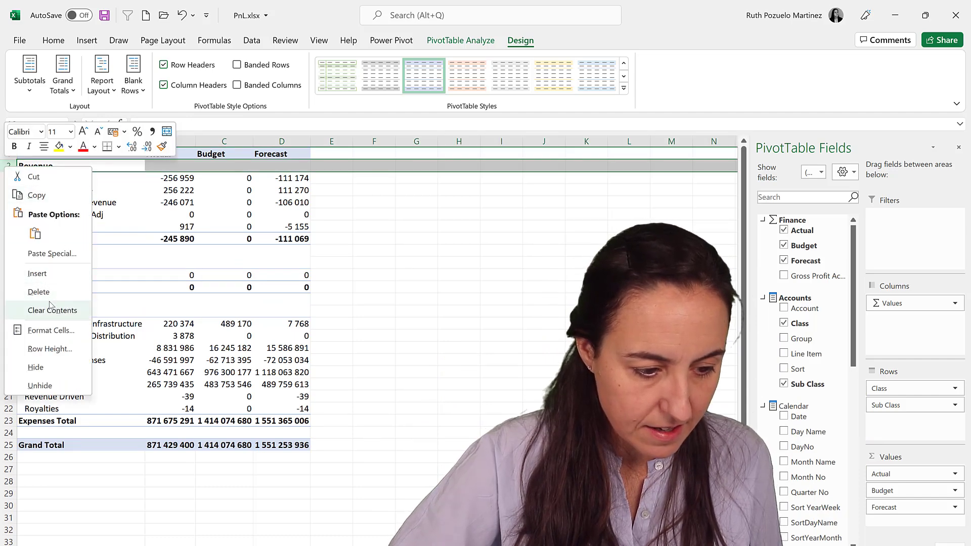
pyautogui.click(38, 367)
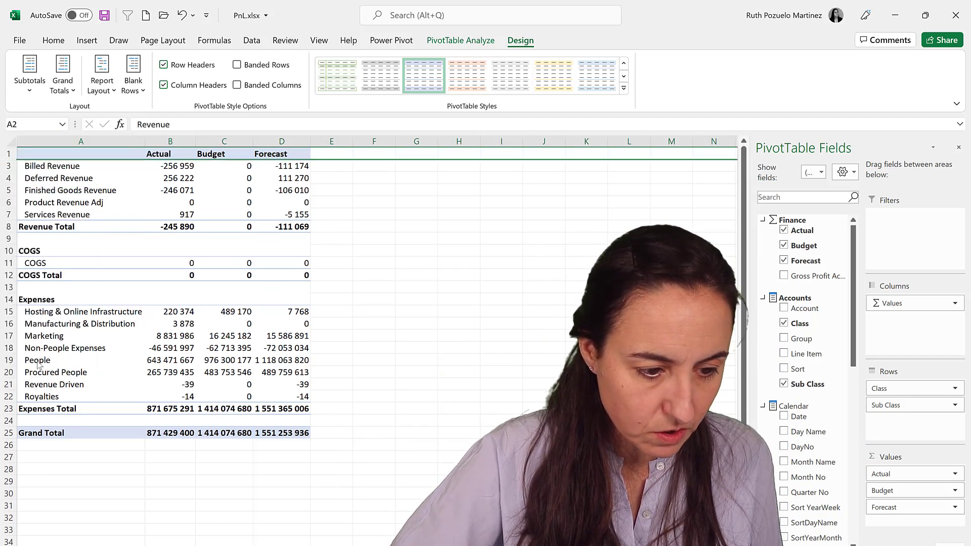
pyautogui.click(8, 250)
pyautogui.rightClick(9, 250)
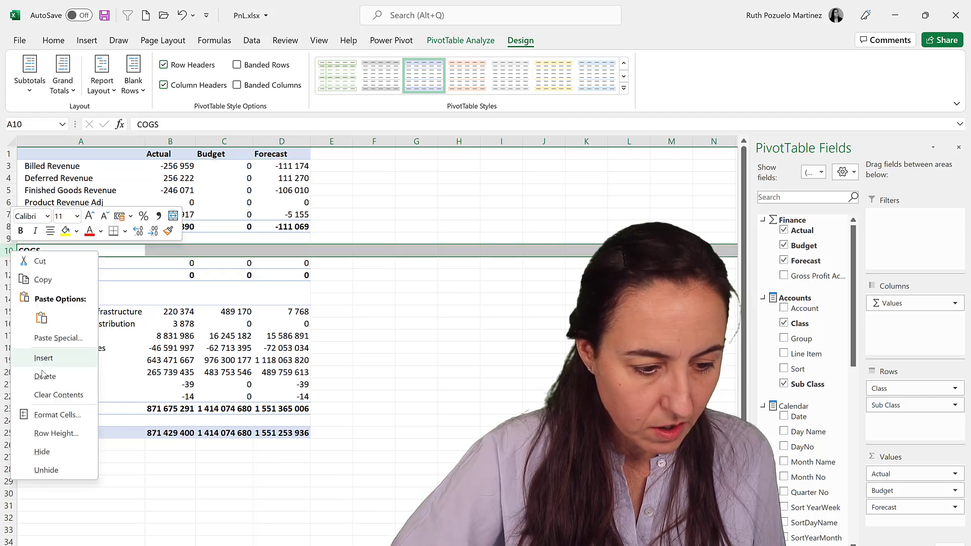
pyautogui.click(48, 452)
pyautogui.click(9, 288)
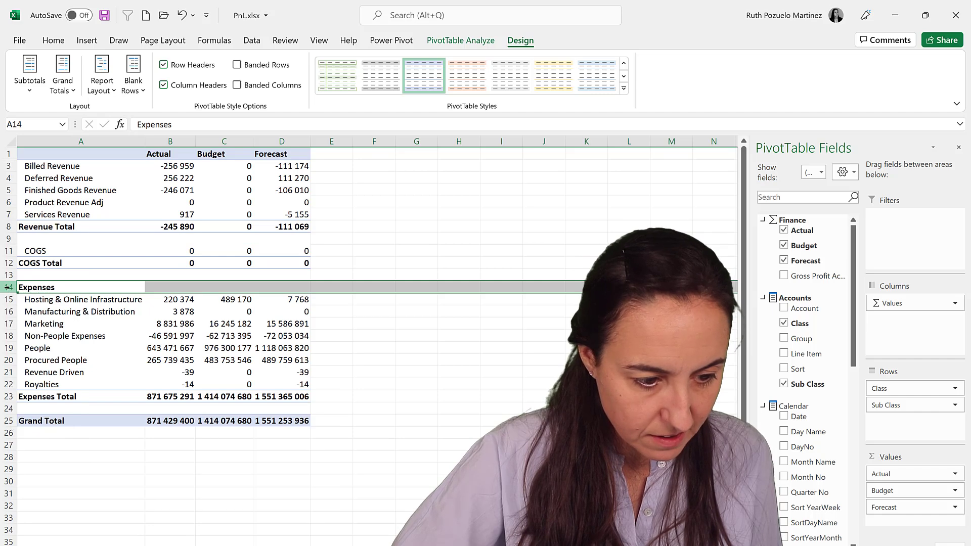
pyautogui.rightClick(8, 288)
pyautogui.click(57, 487)
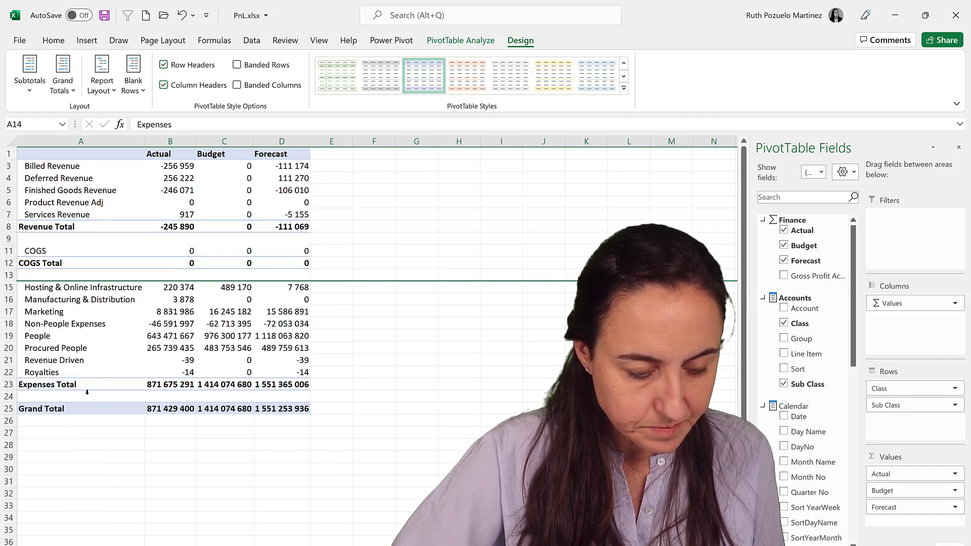
# Hide the Grand Total row 25, then select cell D6.
pyautogui.click(17, 410)
pyautogui.rightClick(17, 410)
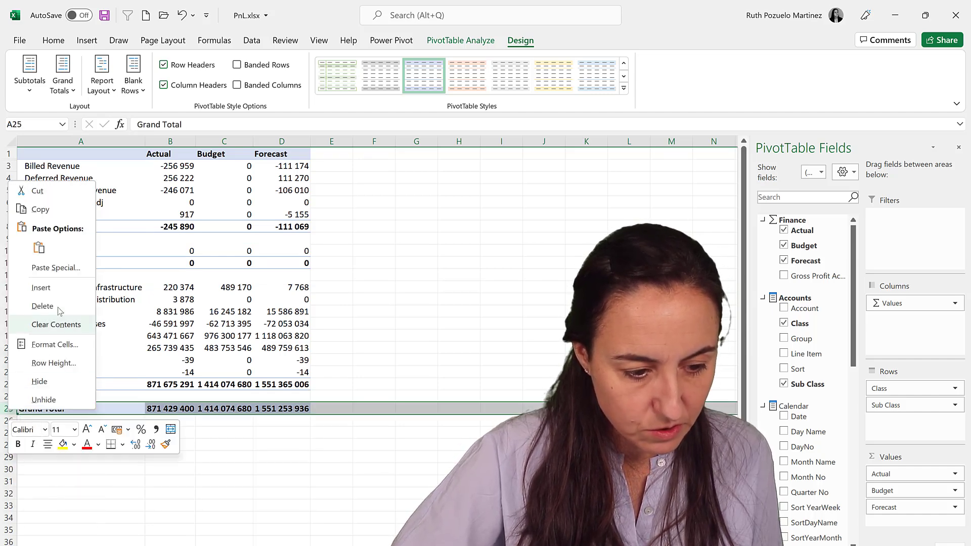
pyautogui.click(48, 383)
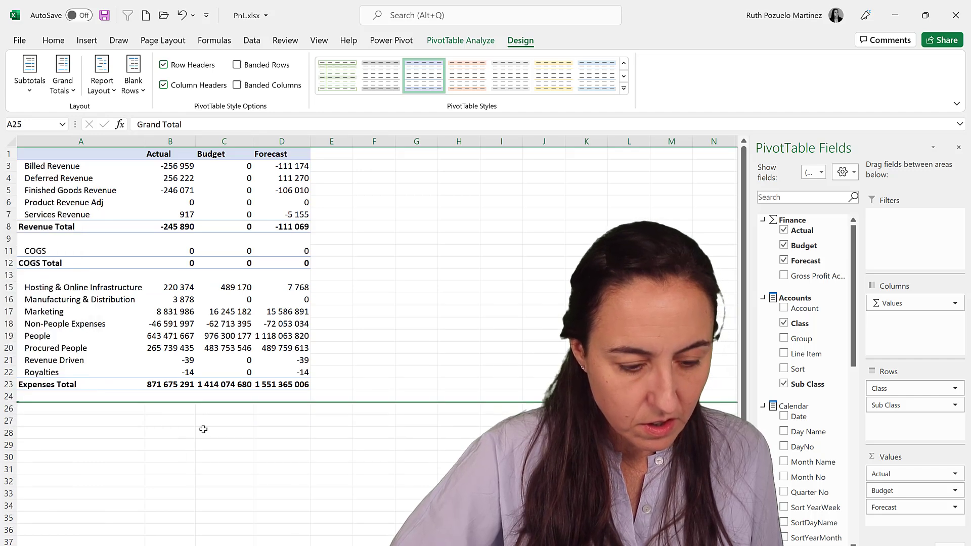
pyautogui.click(274, 205)
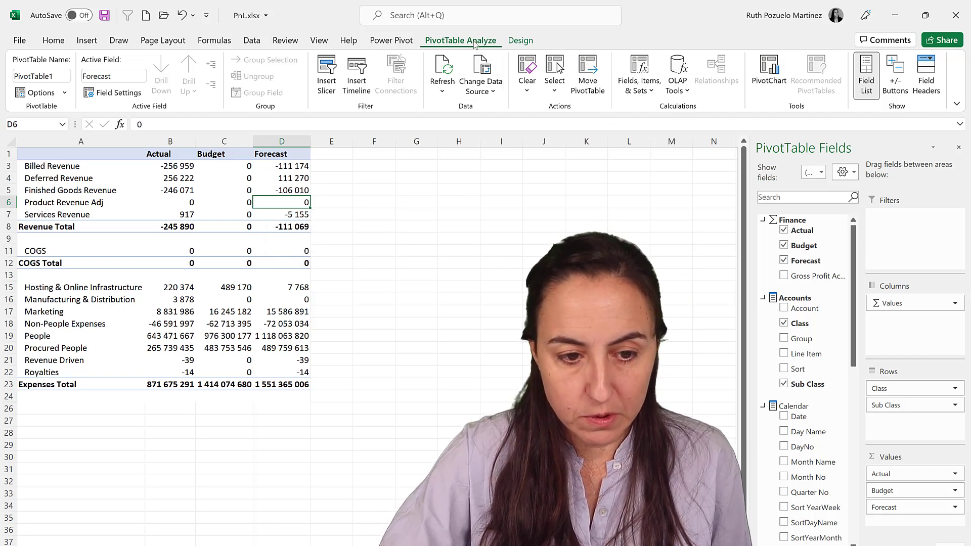
# Convert the P&L PivotTable to cube formulas with OLAP Tools and check C3's CUBEVALUE formula.
pyautogui.click(678, 76)
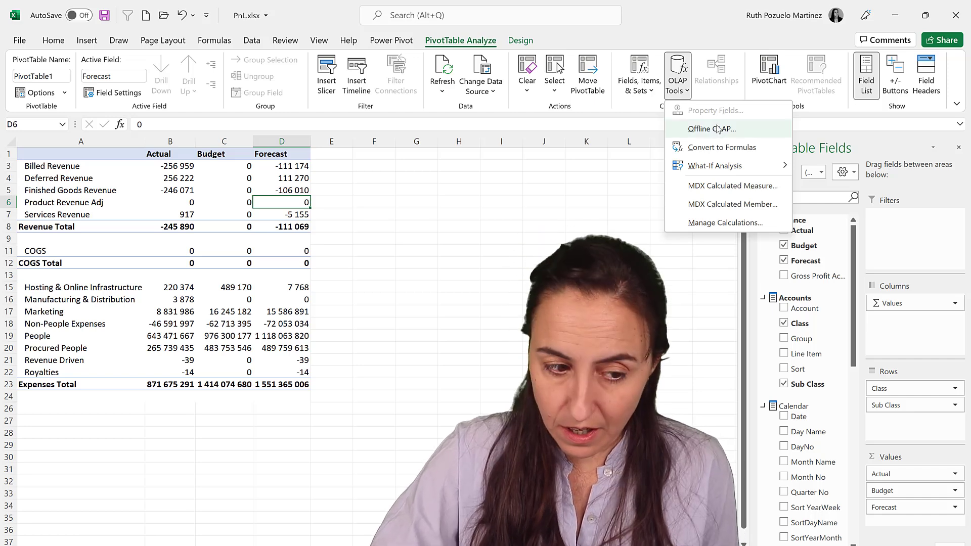
pyautogui.press('Escape')
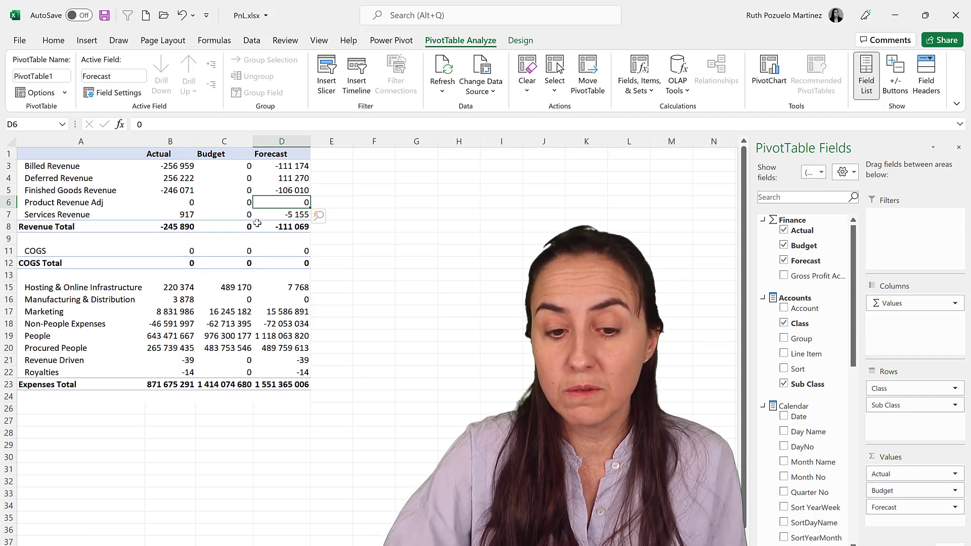
pyautogui.click(212, 170)
pyautogui.click(677, 85)
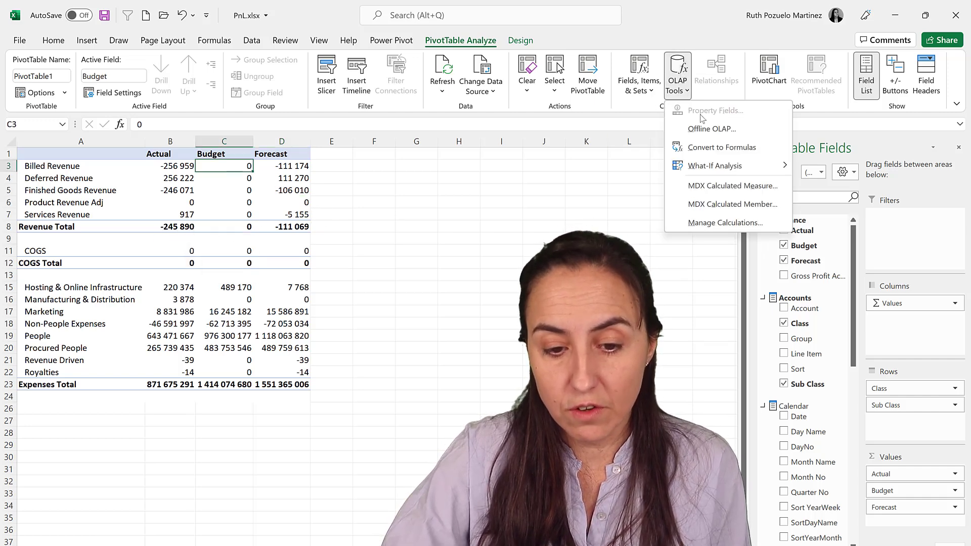
pyautogui.press('Escape')
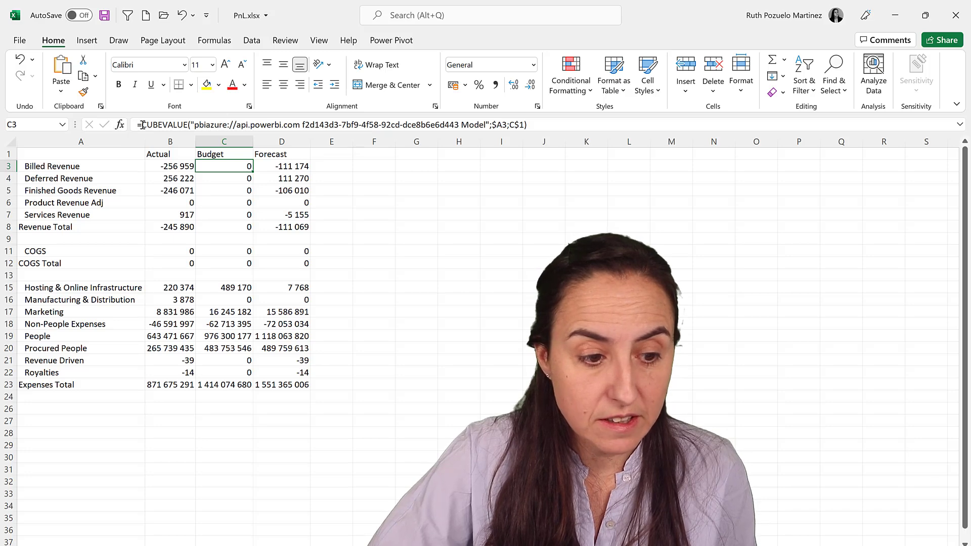
pyautogui.moveTo(141, 124); pyautogui.dragTo(610, 121)
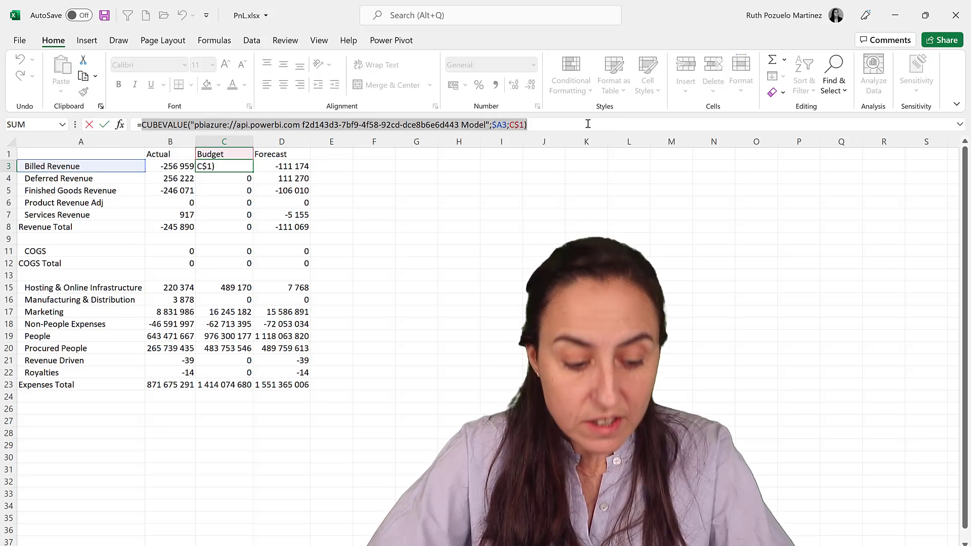
pyautogui.press('Escape')
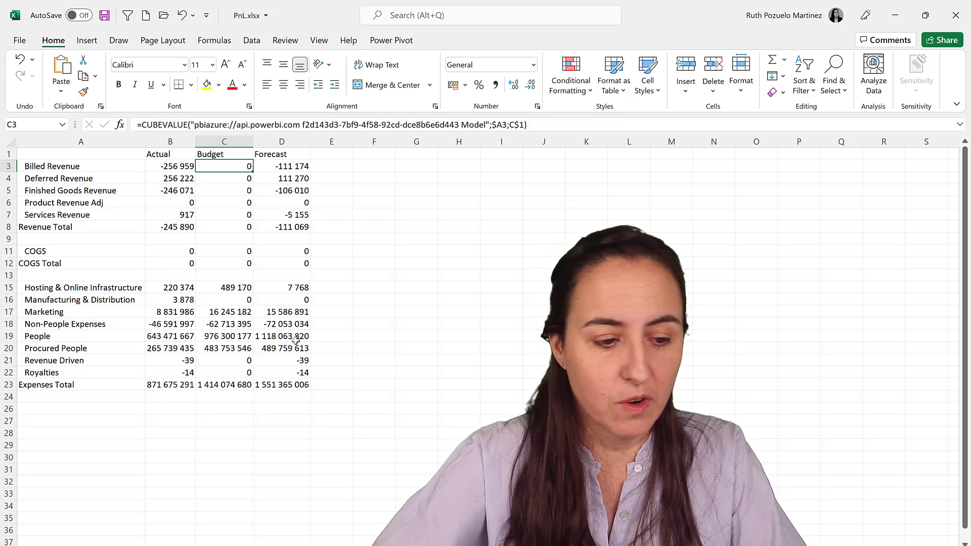
# Insert two blank rows at row 13, below COGS Total.
pyautogui.click(4, 275)
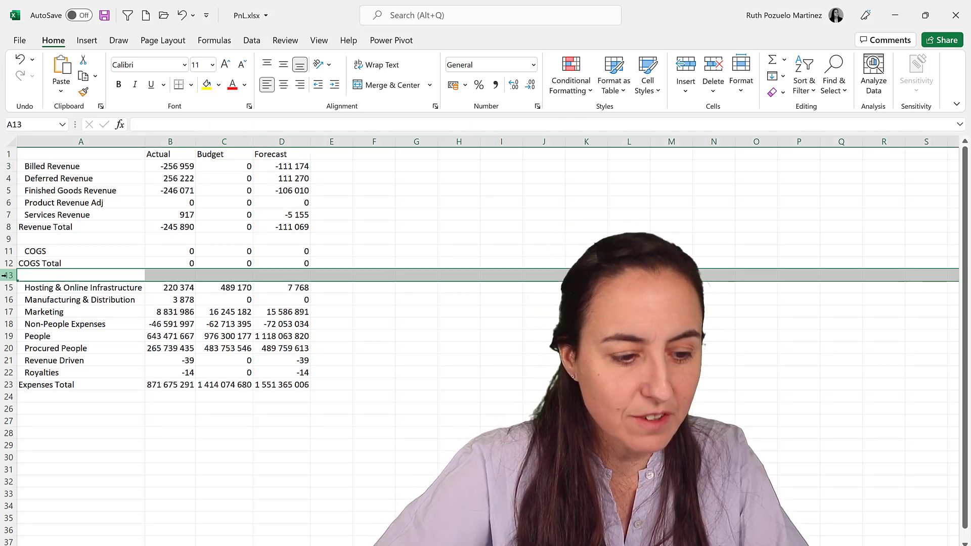
pyautogui.rightClick(4, 275)
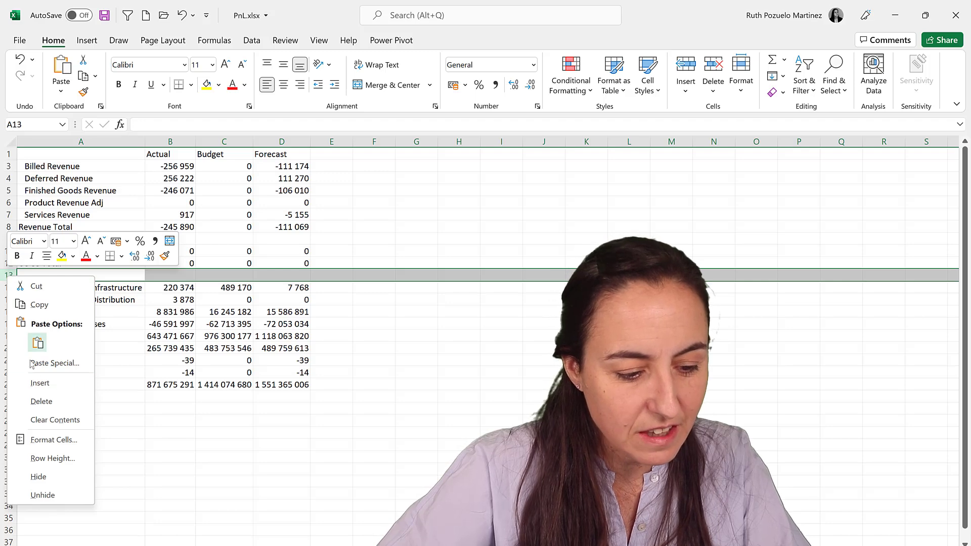
pyautogui.click(39, 383)
pyautogui.rightClick(9, 275)
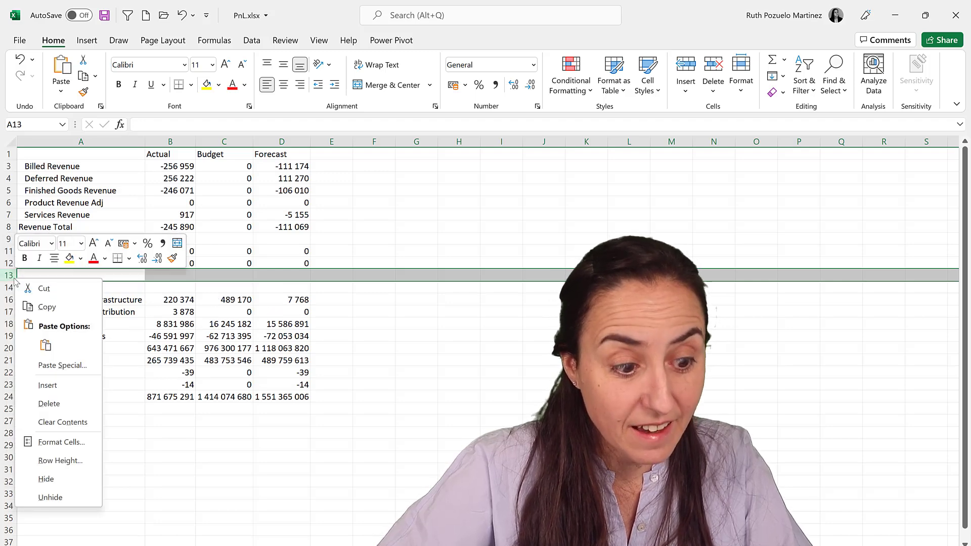
pyautogui.click(41, 383)
# Label A14 'Net Revenue' and enter =B12+B8 for the Actual column.
pyautogui.click(60, 287)
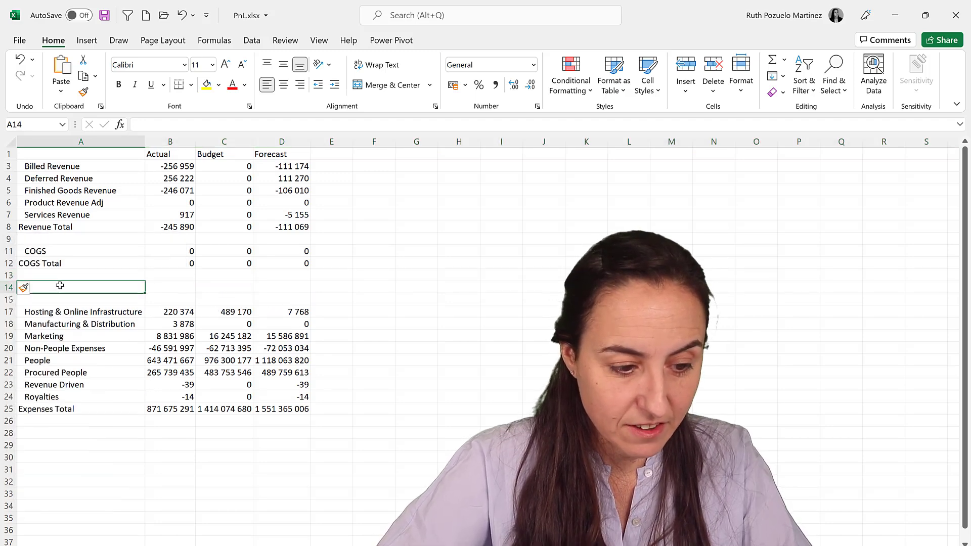
pyautogui.write('Net Revenue')
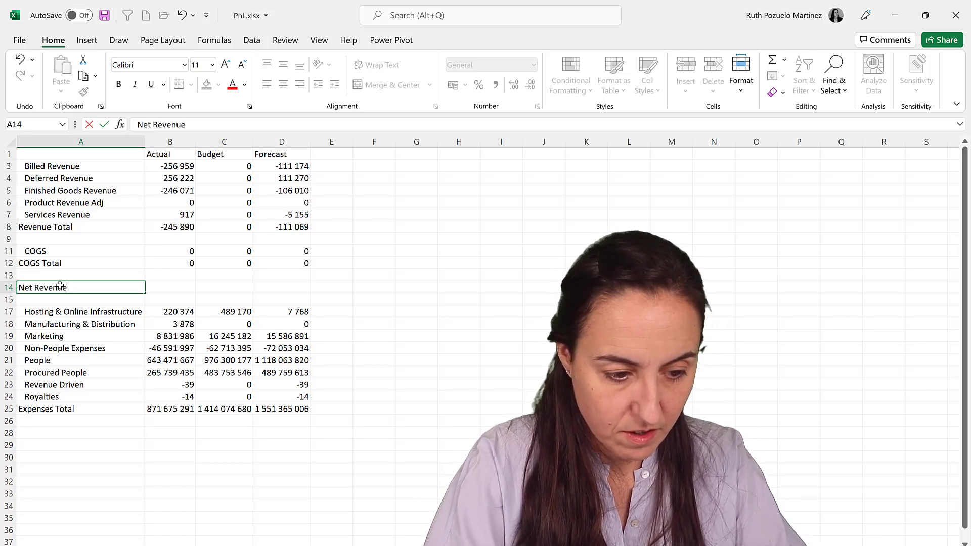
pyautogui.press('Return')
pyautogui.press('Up')
pyautogui.press('Right')
pyautogui.write('=')
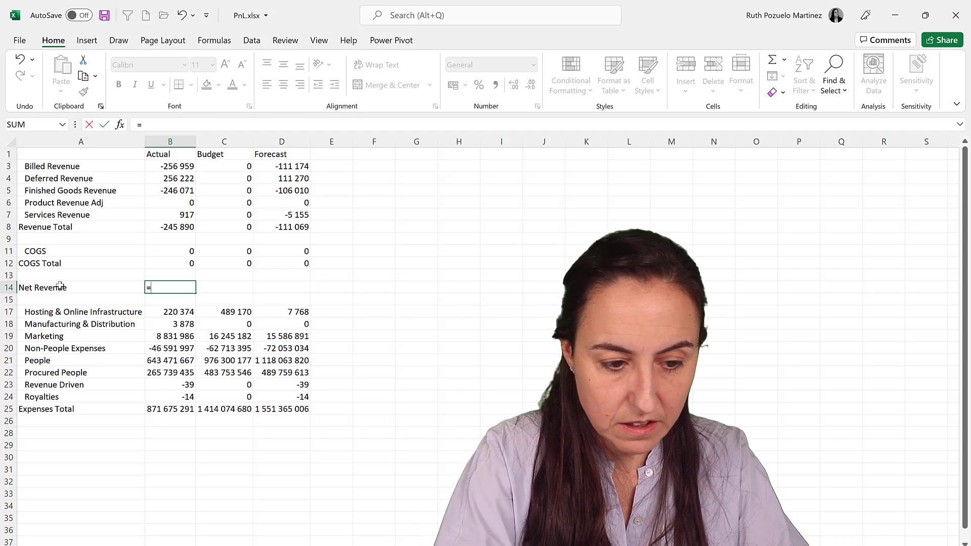
pyautogui.click(175, 263)
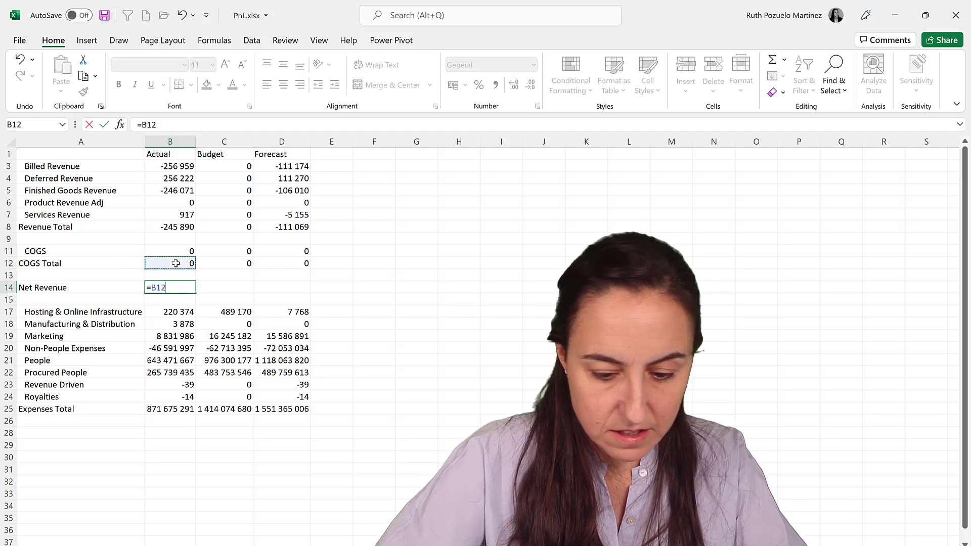
pyautogui.write('+')
pyautogui.press('Up')
pyautogui.press('Up')
pyautogui.press('Up')
pyautogui.press('Up')
pyautogui.press('Up')
pyautogui.press('Return')
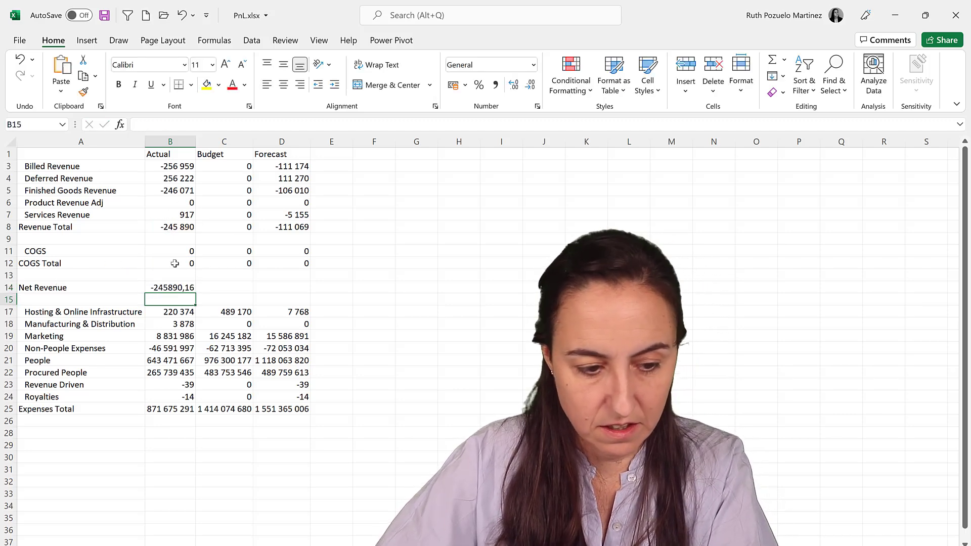
# Fill Net Revenue to D14 in Comma Style with no decimals, and type 'Net Profit' in A28.
pyautogui.click(181, 288)
pyautogui.moveTo(195, 293); pyautogui.dragTo(312, 287)
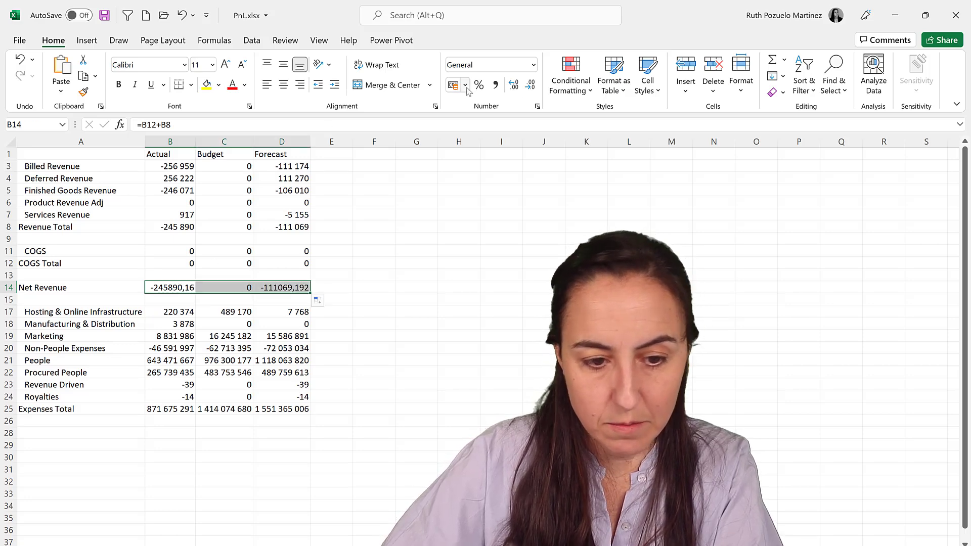
pyautogui.click(495, 85)
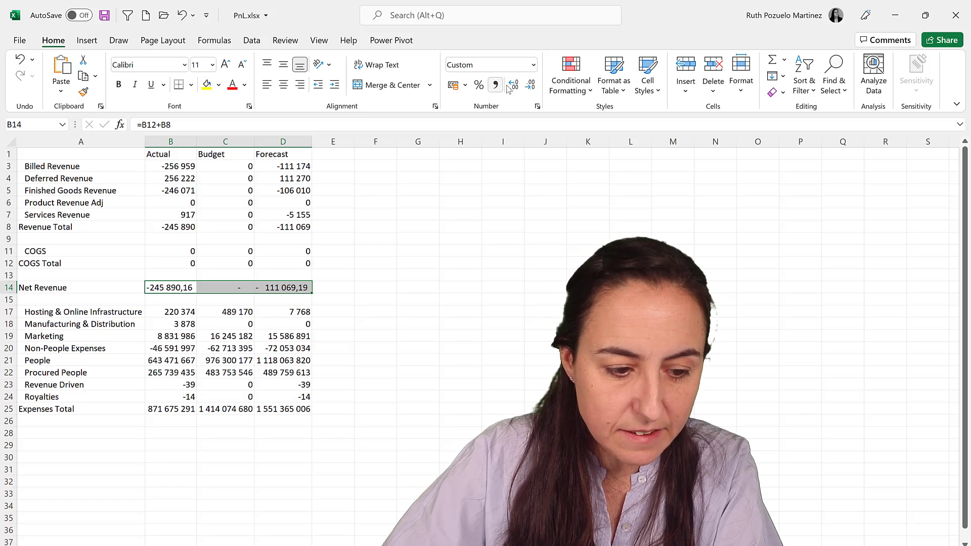
pyautogui.click(529, 85)
pyautogui.click(529, 85)
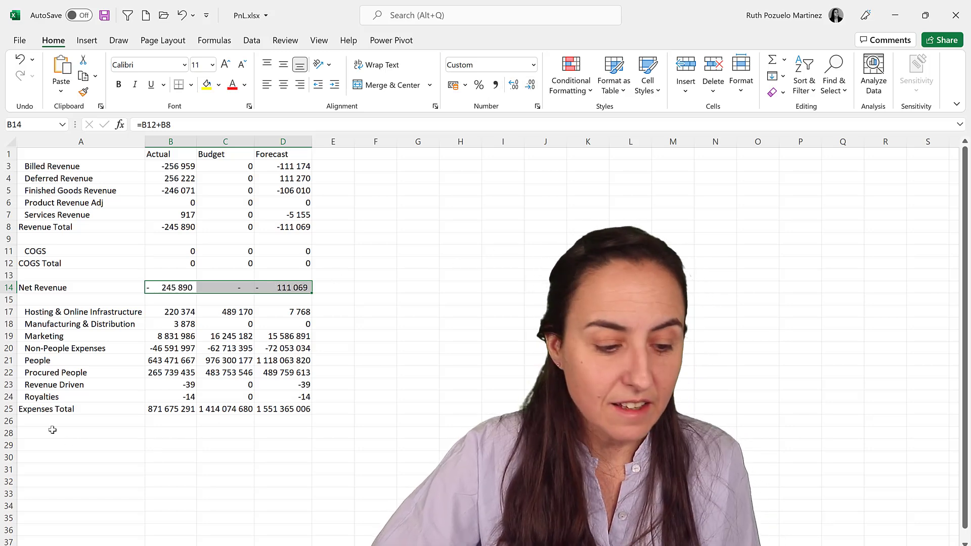
pyautogui.click(54, 431)
pyautogui.write('Ne')
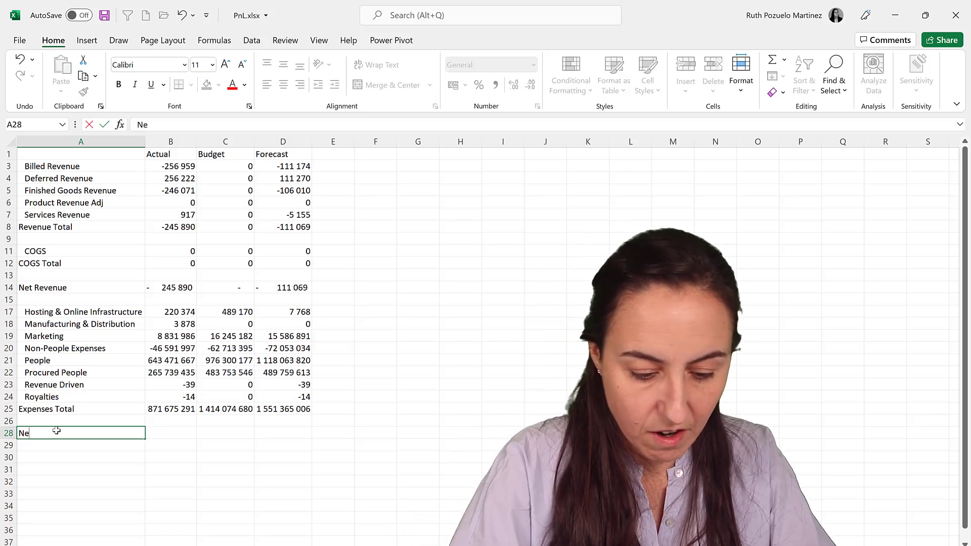
pyautogui.write('t Profit')
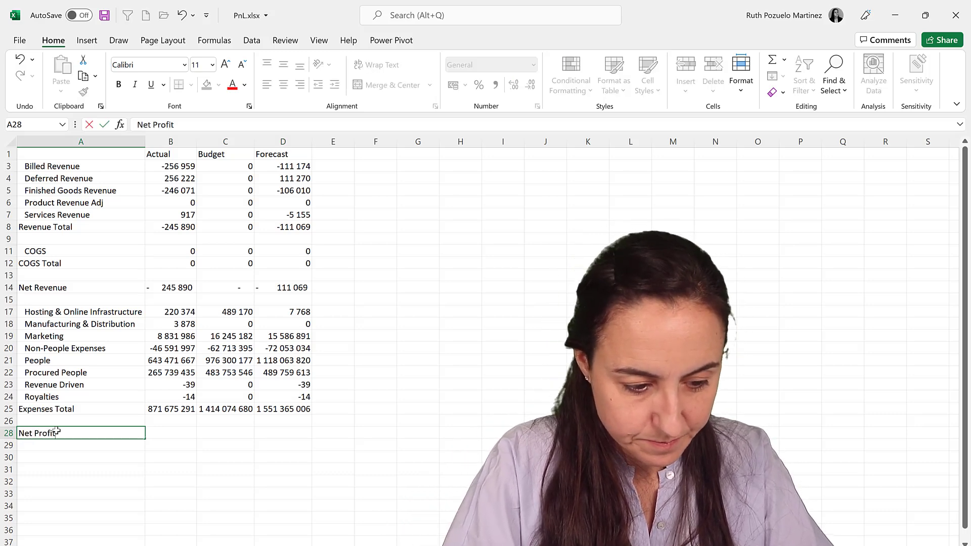
# Enter =B14-B25 in B28 for the Actual Net Profit.
pyautogui.press('Return')
pyautogui.click(192, 433)
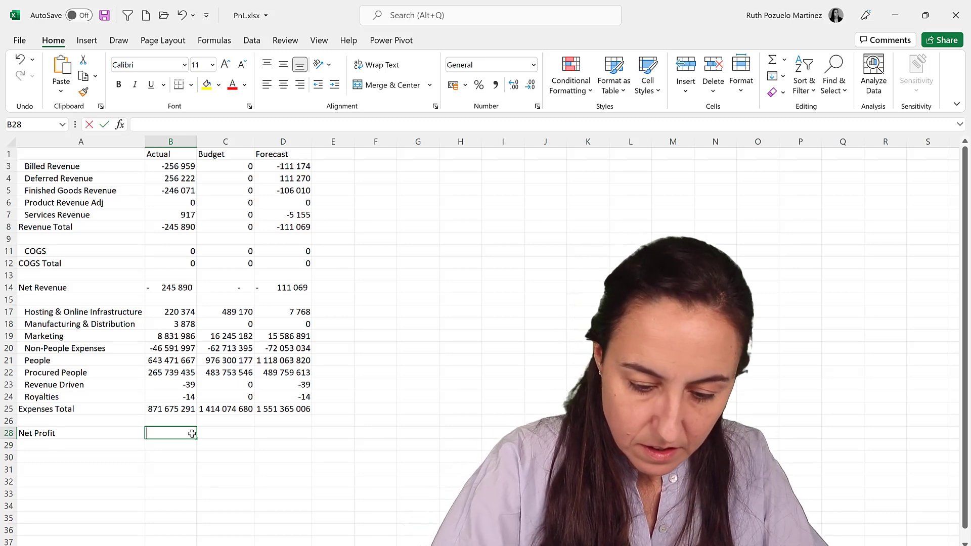
pyautogui.write('=')
pyautogui.click(180, 287)
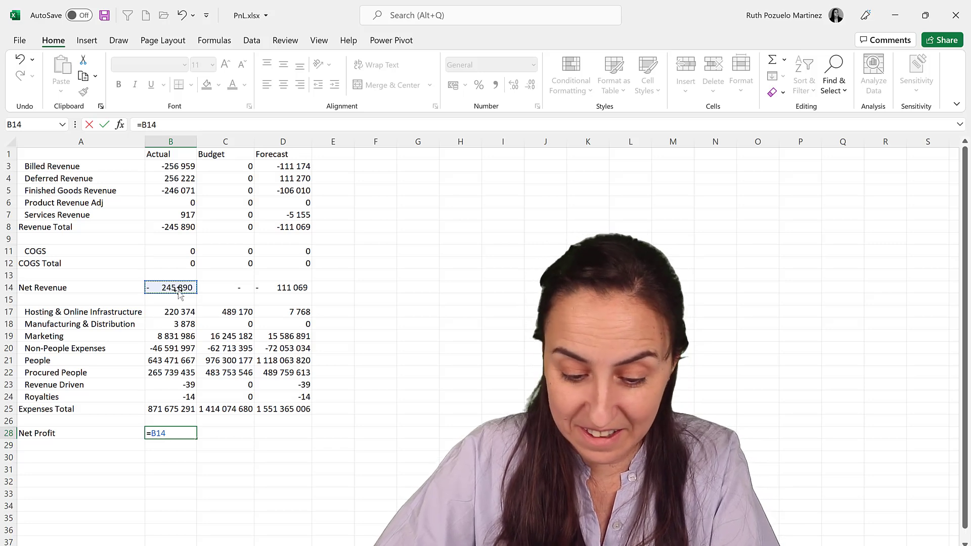
pyautogui.write('-')
pyautogui.click(175, 411)
pyautogui.press('Return')
# Fill the Net Profit formula to D28 and widen columns C and D to show the values.
pyautogui.click(197, 436)
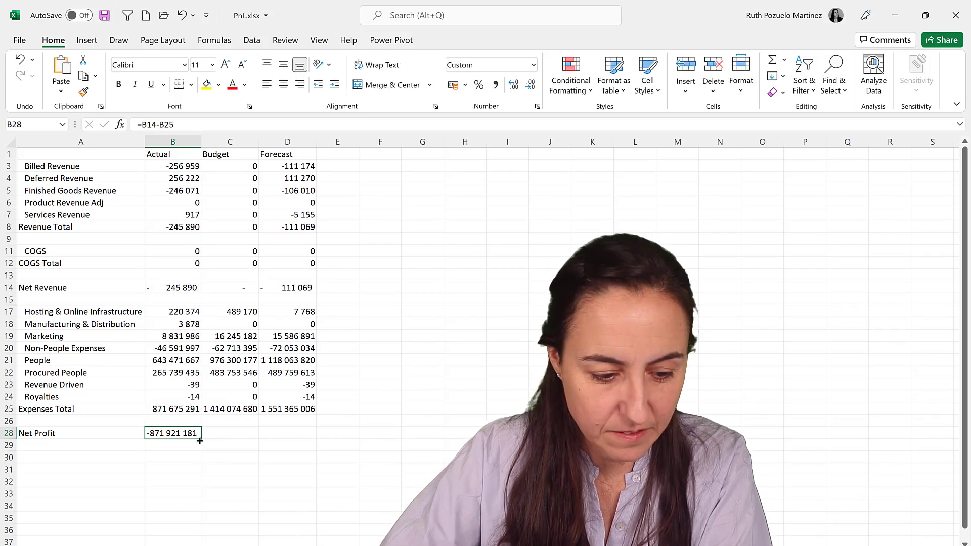
pyautogui.moveTo(201, 439); pyautogui.dragTo(295, 438)
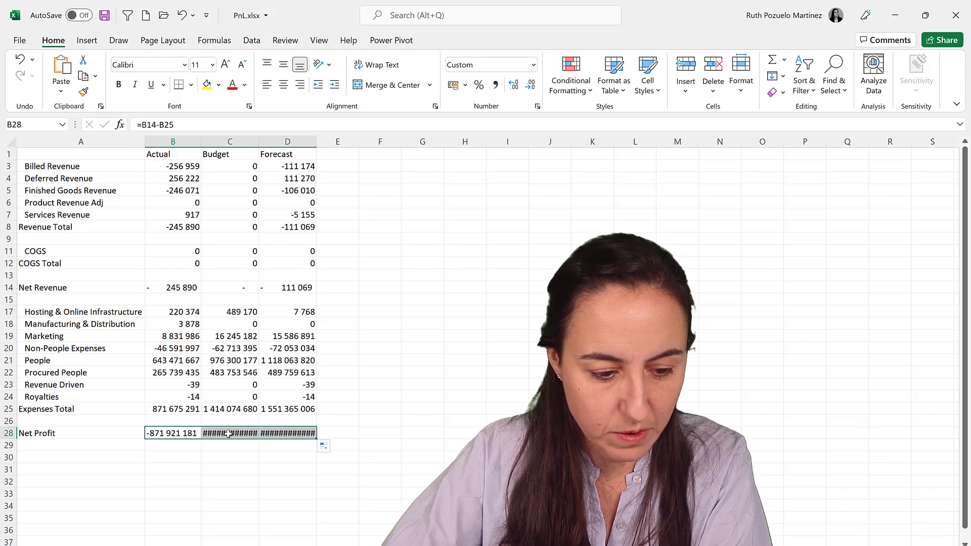
pyautogui.click(228, 434)
pyautogui.moveTo(260, 141); pyautogui.dragTo(268, 142)
pyautogui.moveTo(326, 142); pyautogui.dragTo(334, 143)
pyautogui.click(314, 470)
# Select total rows 8, 12, 14, 25 and 28 together and make them bold.
pyautogui.click(299, 423)
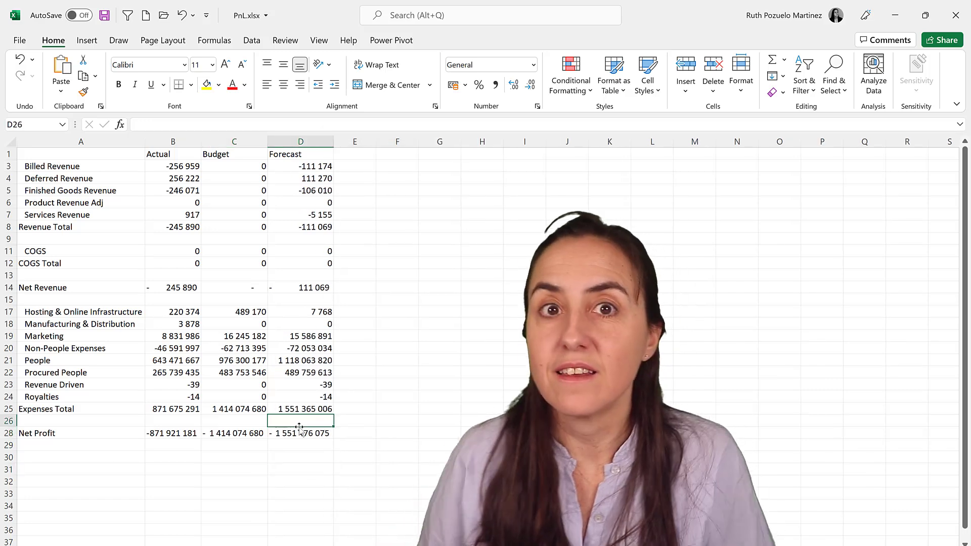
pyautogui.click(17, 227)
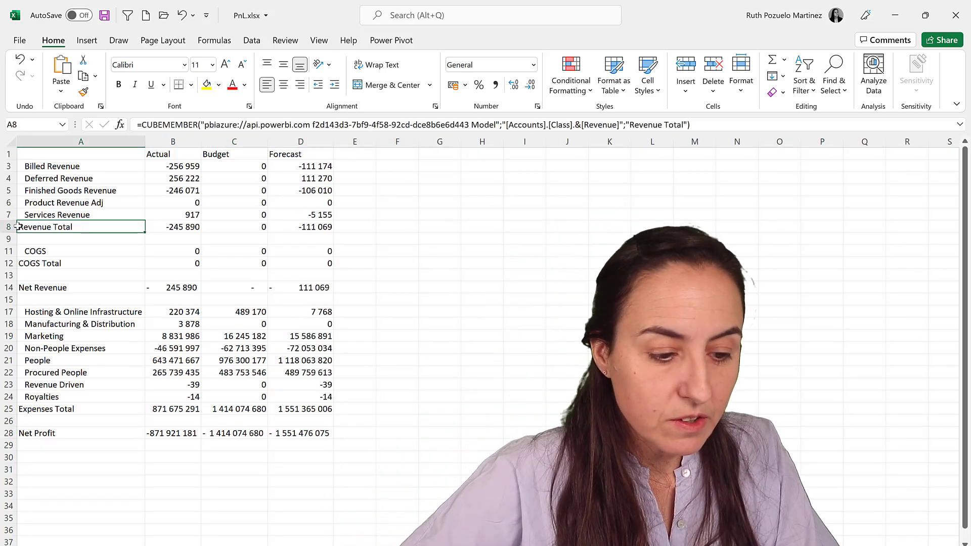
pyautogui.click(9, 227)
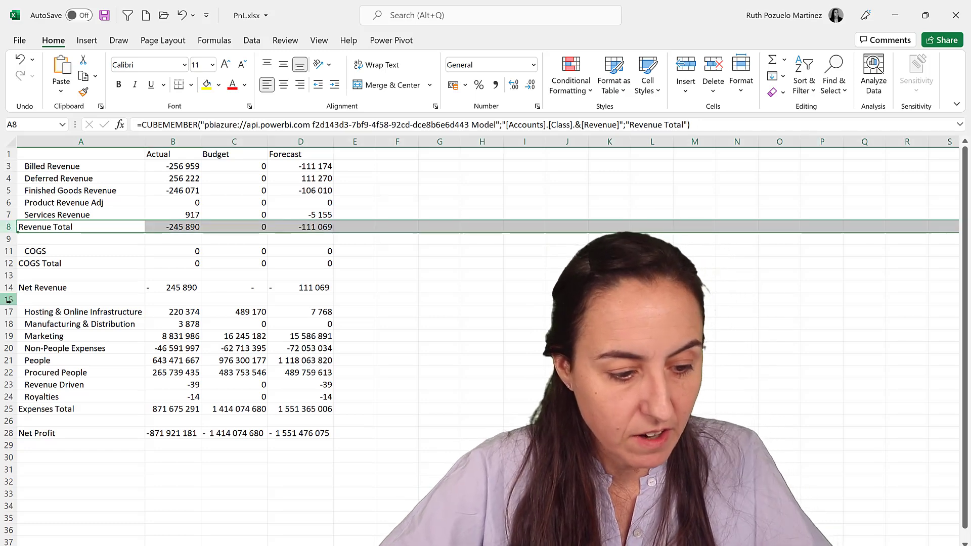
pyautogui.keyDown('ctrl'); pyautogui.click(9, 262); pyautogui.keyUp('ctrl')
pyautogui.keyDown('ctrl'); pyautogui.click(8, 287); pyautogui.keyUp('ctrl')
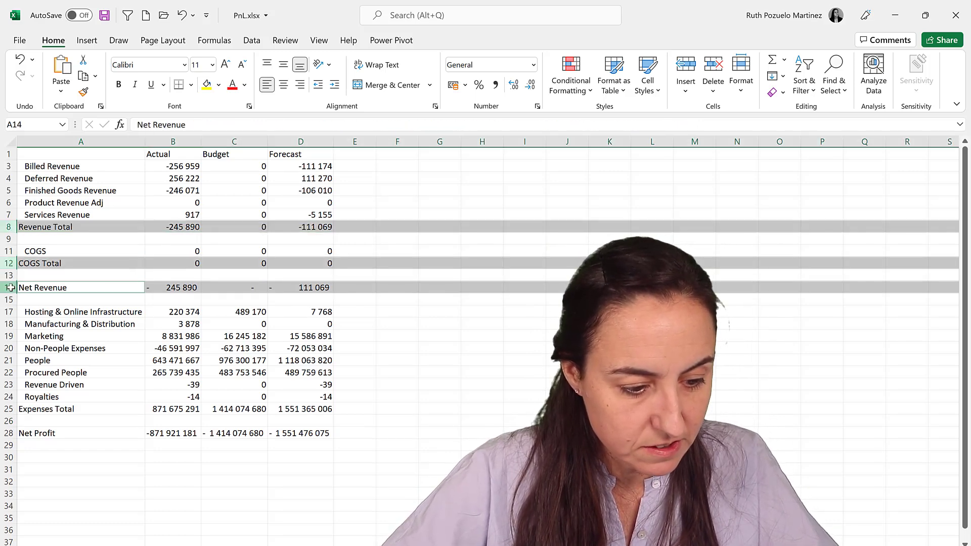
pyautogui.keyDown('ctrl'); pyautogui.click(8, 408); pyautogui.keyUp('ctrl')
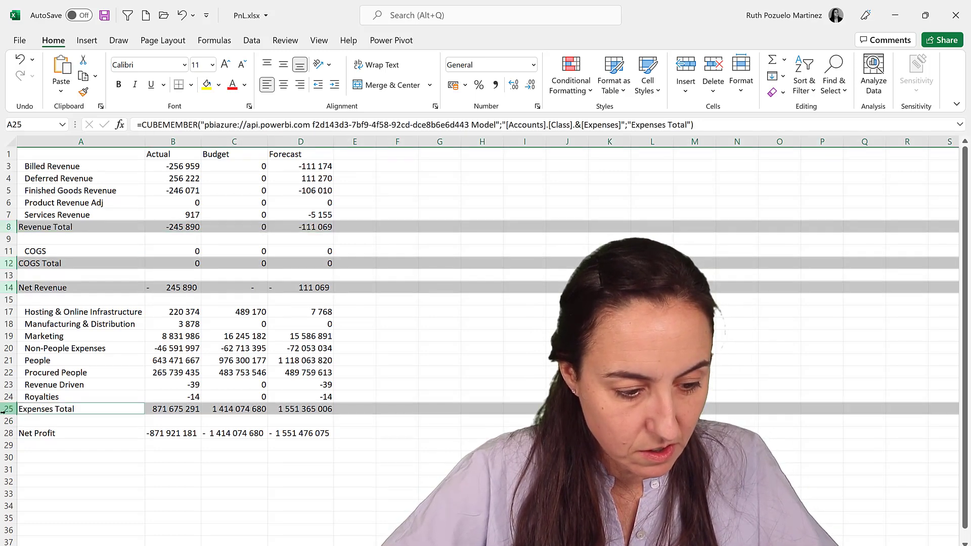
pyautogui.click(16, 436)
pyautogui.keyDown('ctrl'); pyautogui.click(10, 435); pyautogui.keyUp('ctrl')
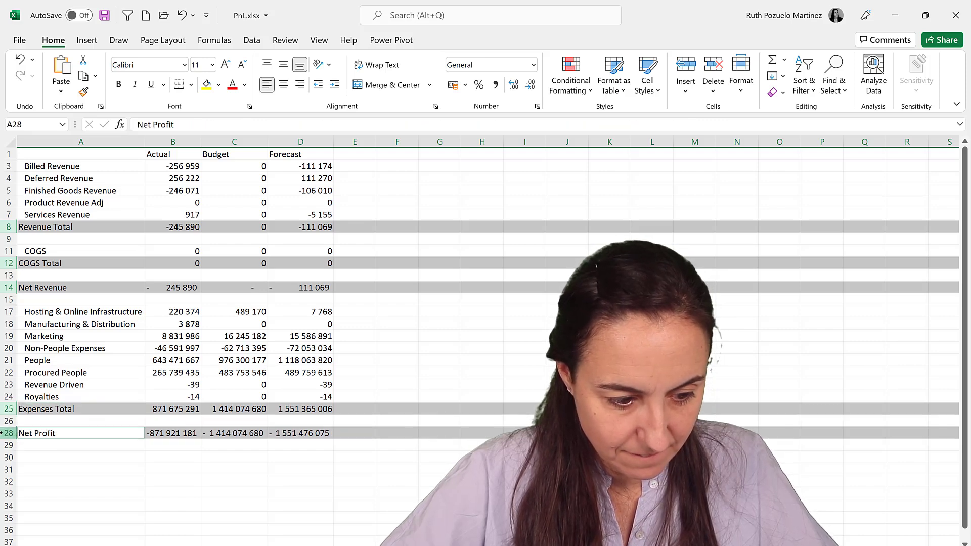
pyautogui.click(118, 84)
pyautogui.moveTo(355, 214); pyautogui.dragTo(355, 203)
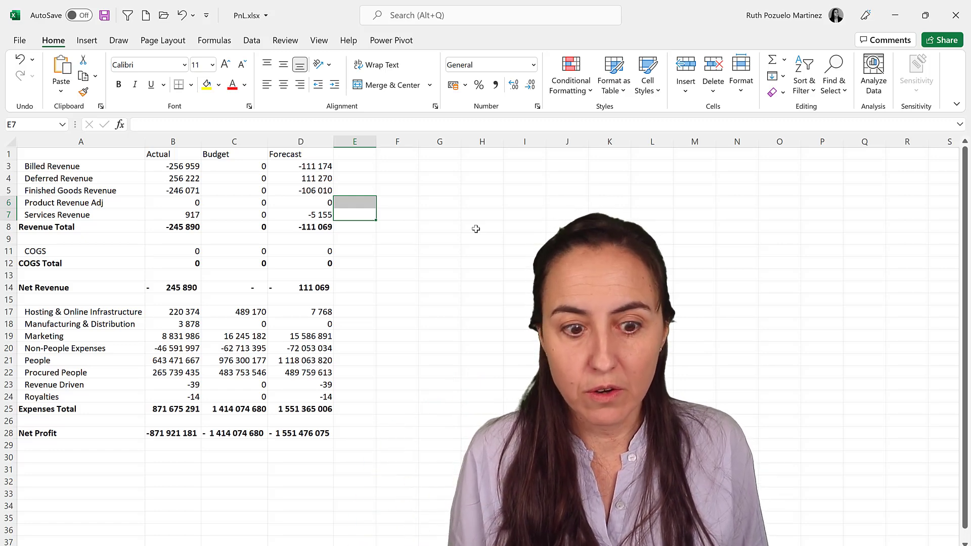
# Refresh All cube data in PnL.xlsx, then return to the Social Media workspace in Power BI.
pyautogui.click(252, 40)
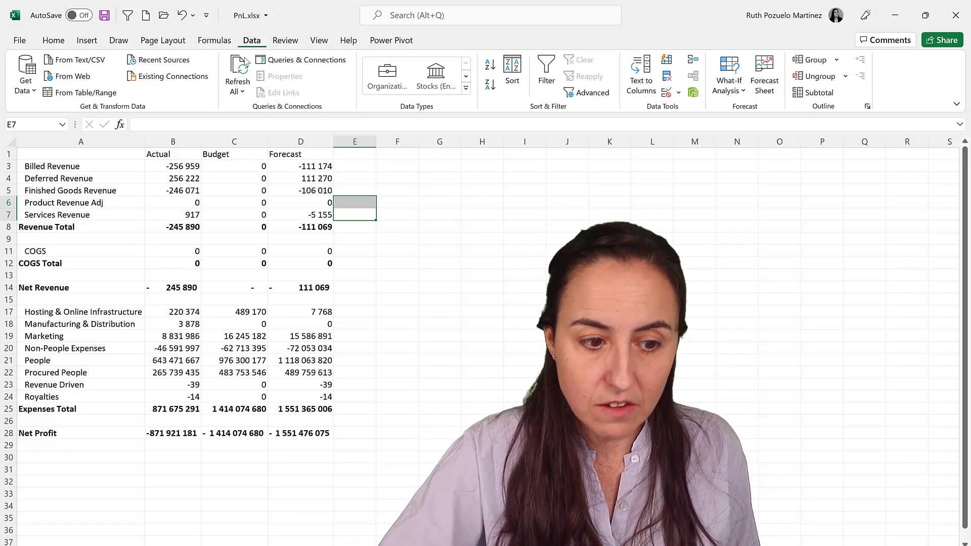
pyautogui.click(237, 76)
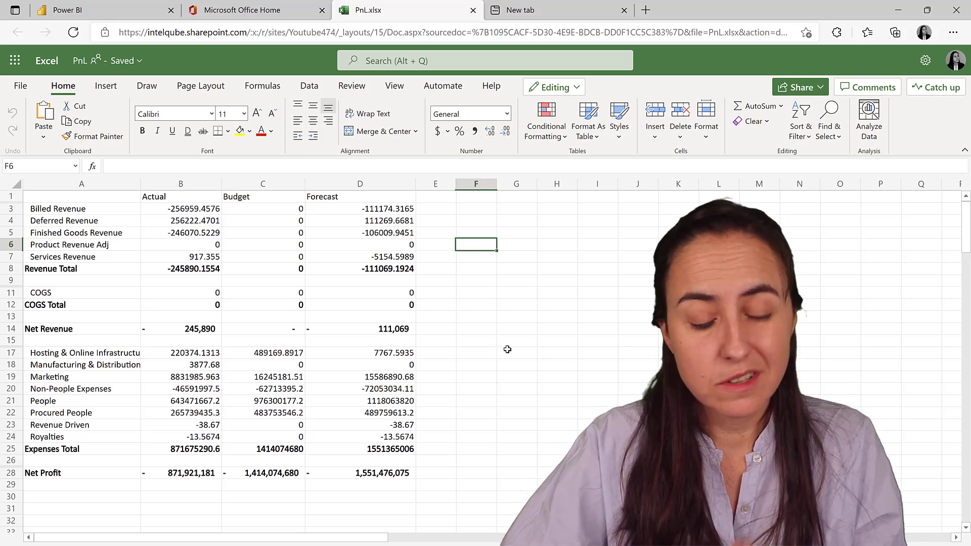
pyautogui.click(508, 350)
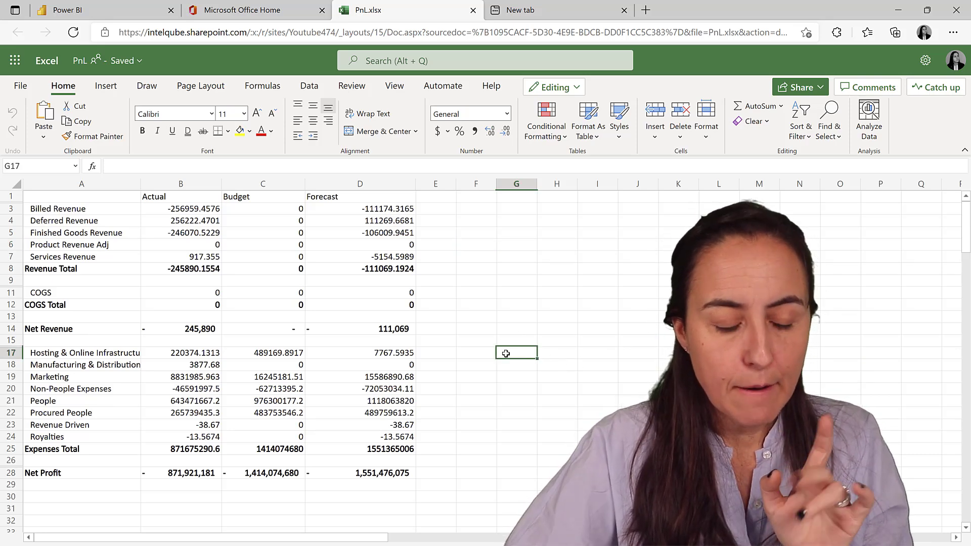
pyautogui.click(92, 15)
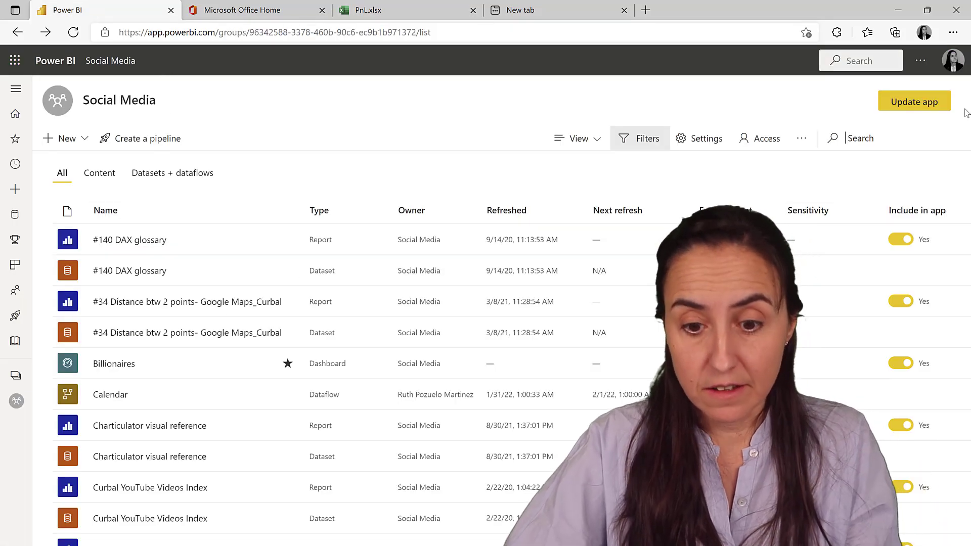
# Start updating the Social Media app, select its Excel link under Navigation, then return to PnL.xlsx.
pyautogui.click(921, 110)
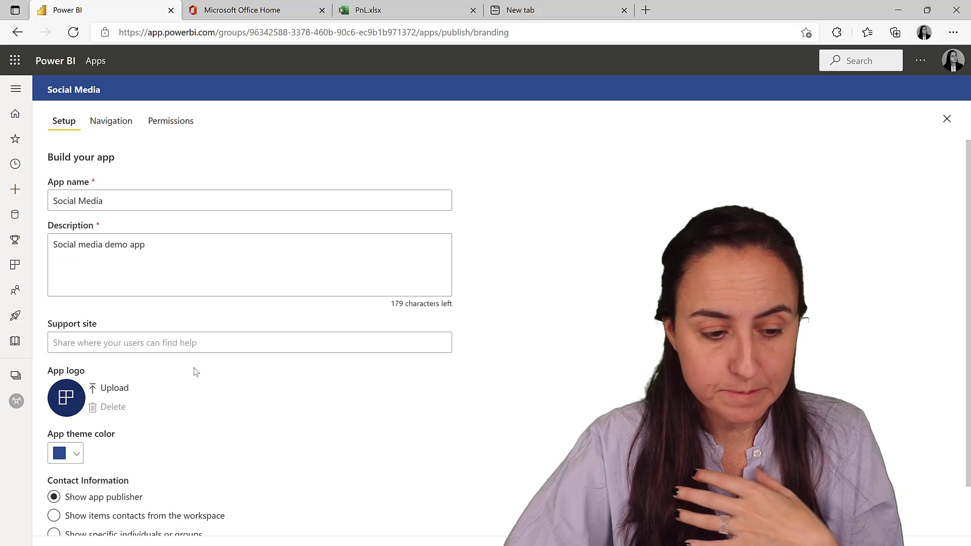
pyautogui.click(115, 122)
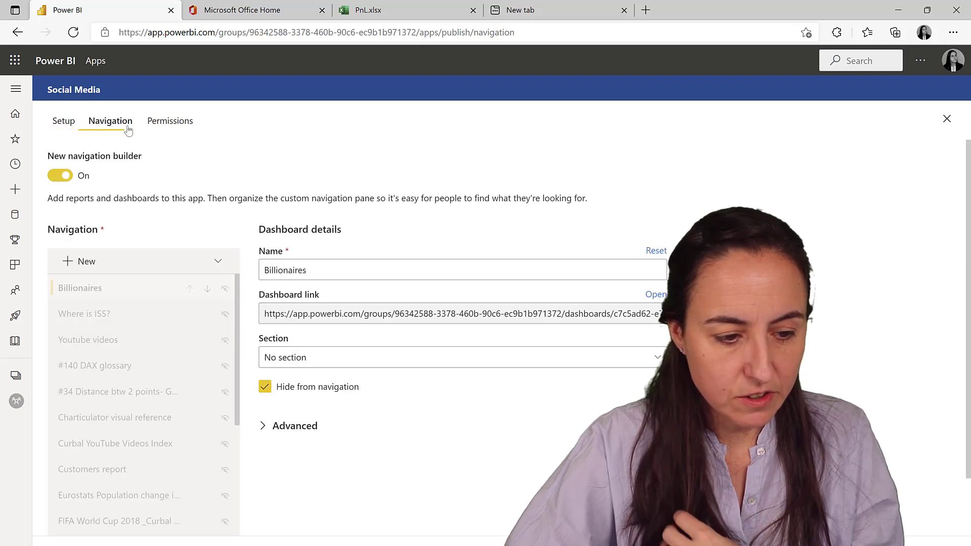
pyautogui.scroll(-5, 151, 430)
pyautogui.scroll(-2, 151, 461)
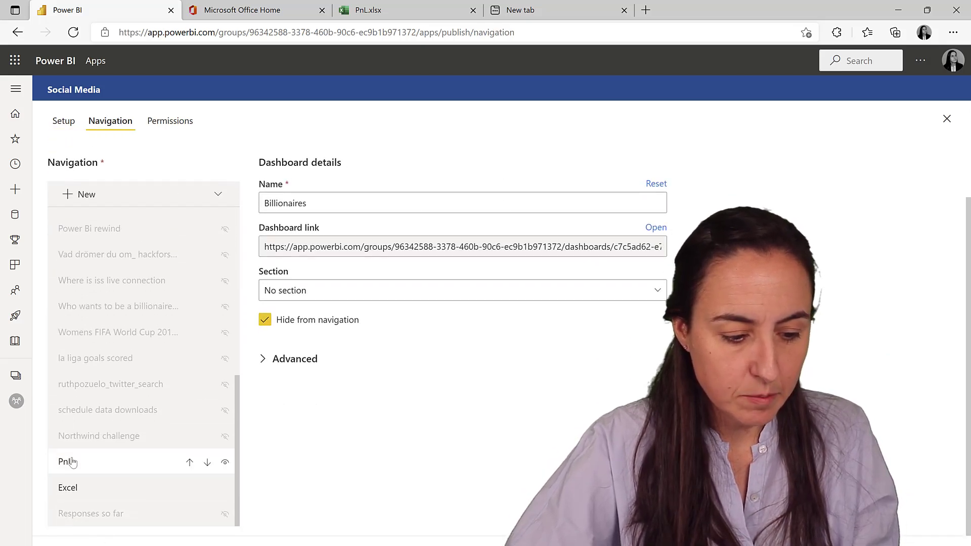
pyautogui.click(75, 491)
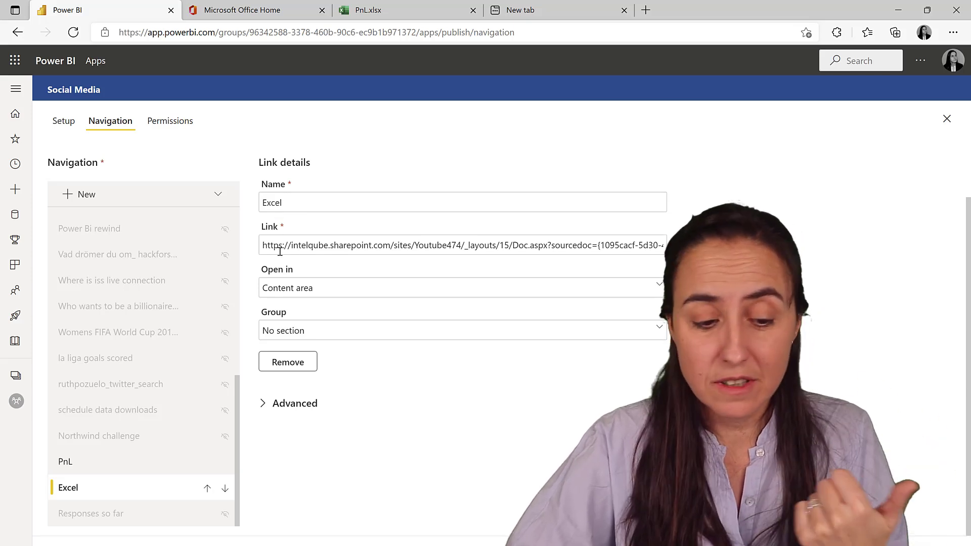
pyautogui.click(379, 11)
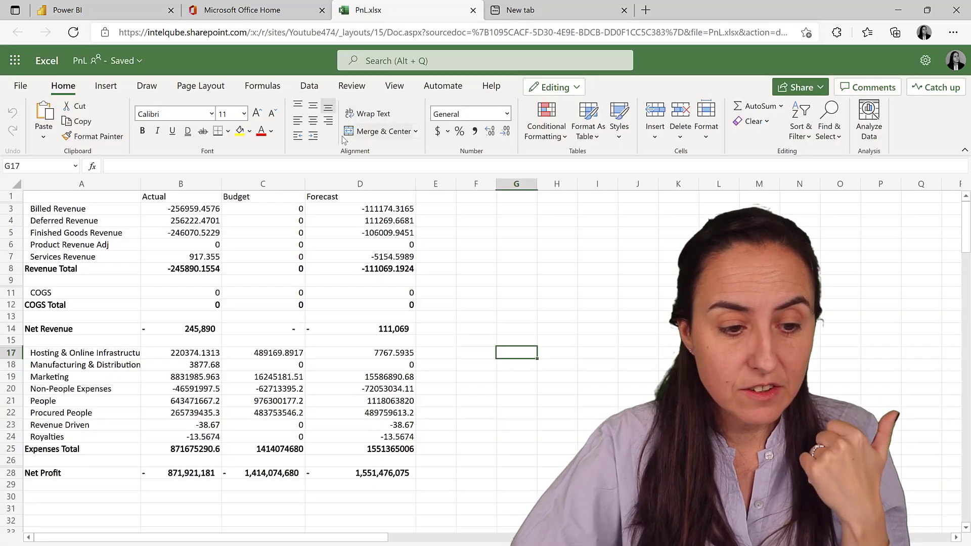
# Open File > Share > Embed in Excel for the web and select the workbook's embed code.
pyautogui.click(14, 88)
pyautogui.click(51, 252)
pyautogui.click(209, 172)
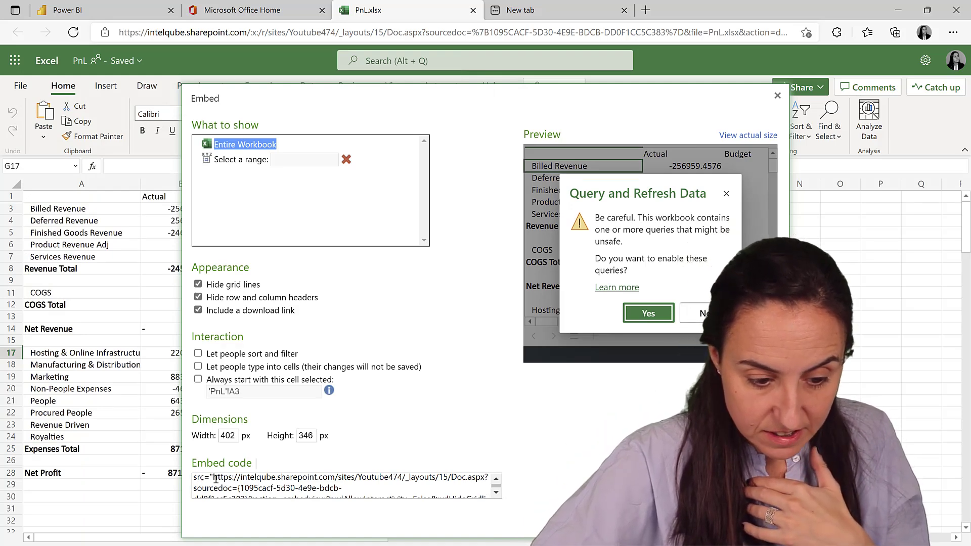
pyautogui.click(215, 477)
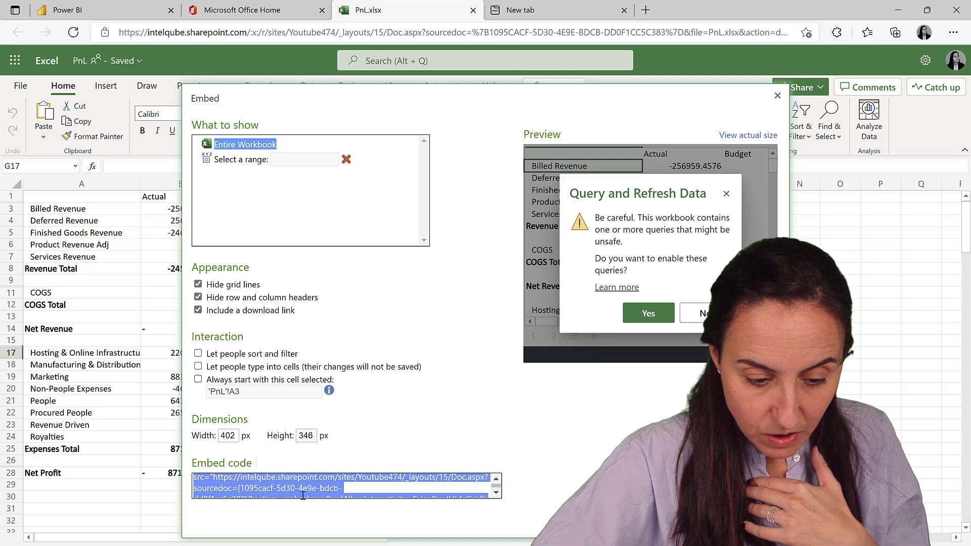
# Put the 402×346 iframe embed code in Notepad, then return to Power BI's Excel link settings.
pyautogui.hotkey('alt', 'Tab')
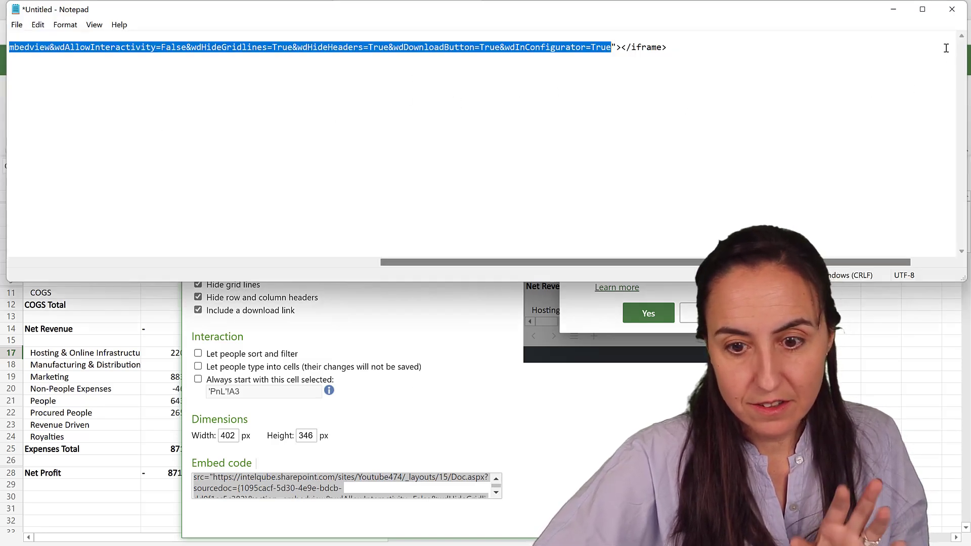
pyautogui.moveTo(470, 263); pyautogui.dragTo(76, 256)
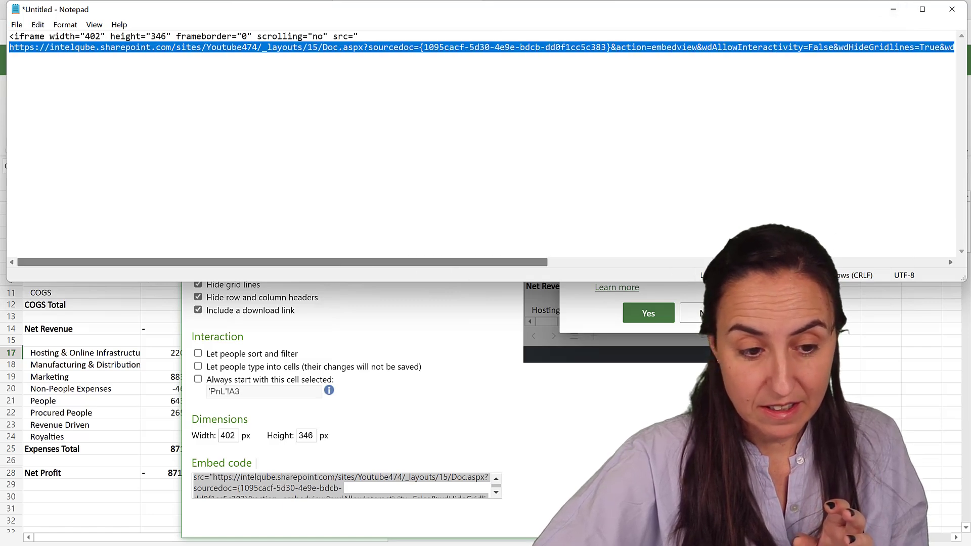
pyautogui.click(893, 9)
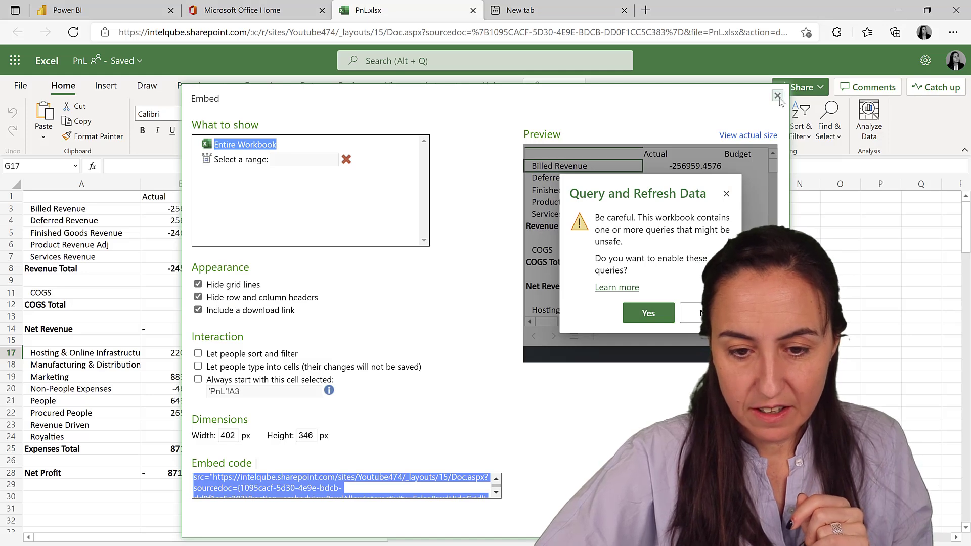
pyautogui.click(663, 125)
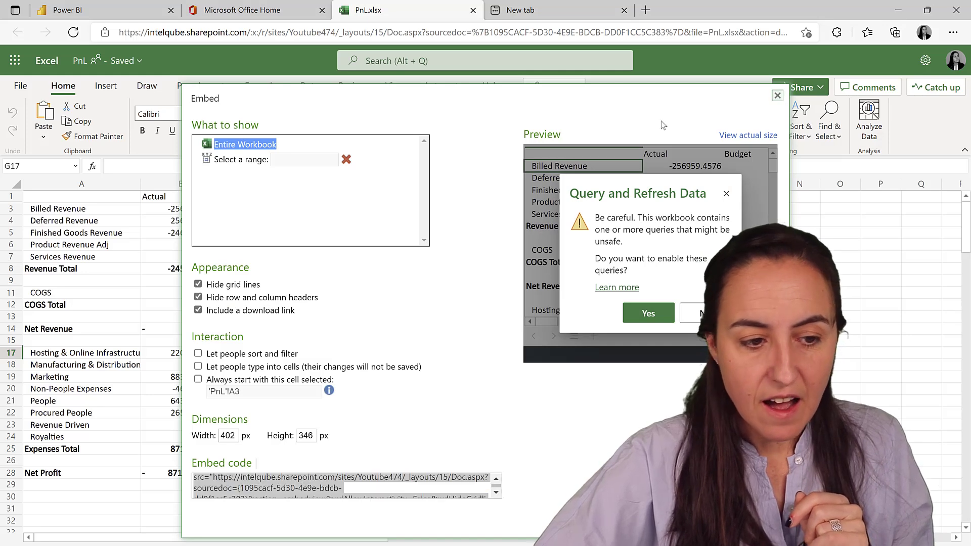
pyautogui.click(81, 10)
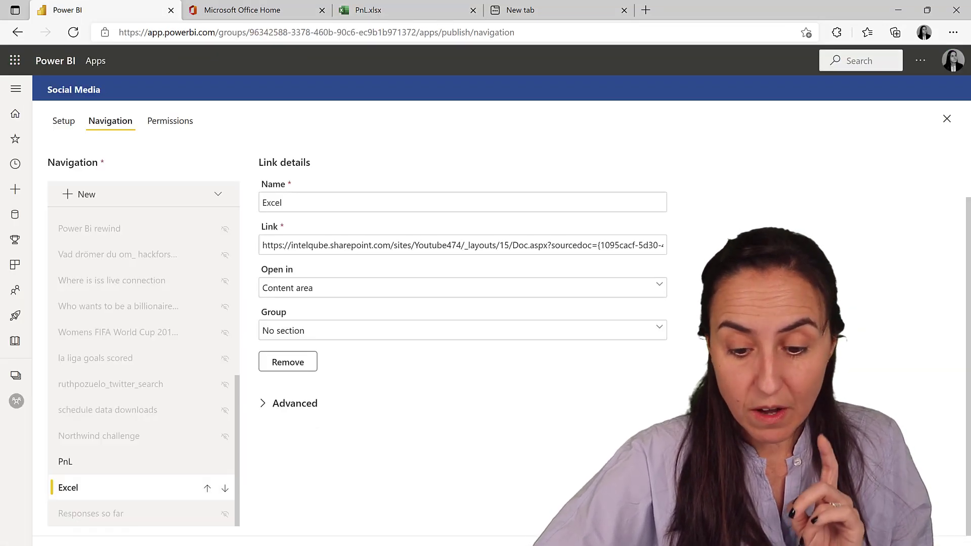
# Update and open the Social Media app, and show the P&L workbook on its Excel page.
pyautogui.click(920, 528)
pyautogui.click(567, 356)
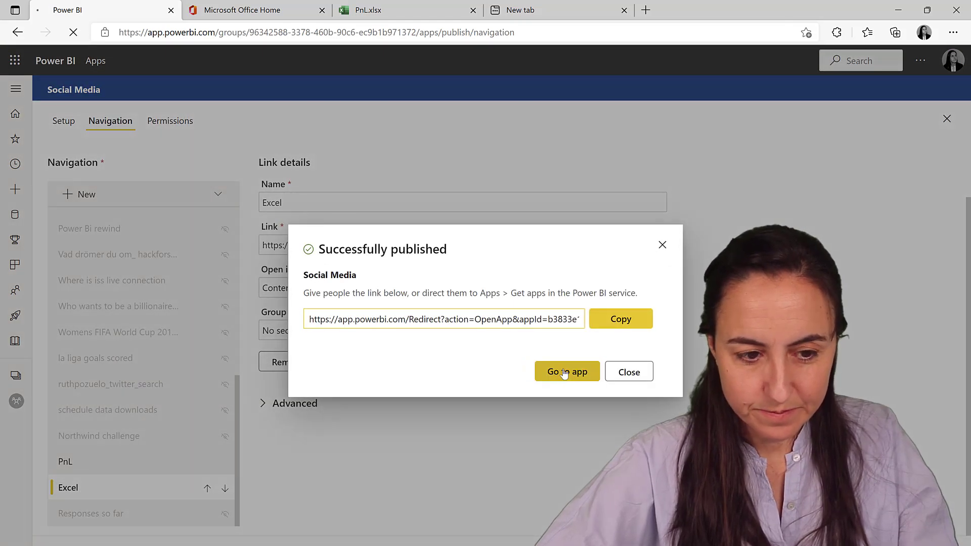
pyautogui.click(567, 372)
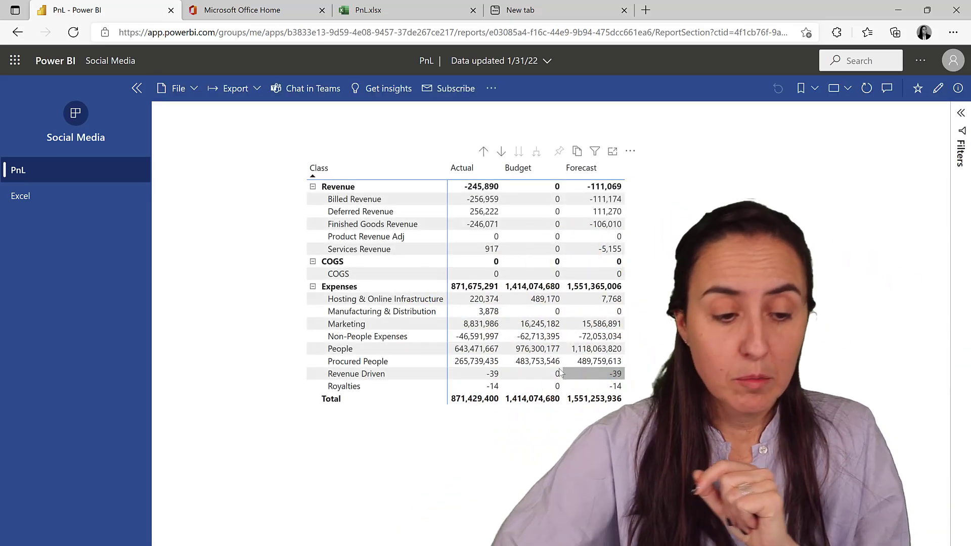
pyautogui.click(40, 200)
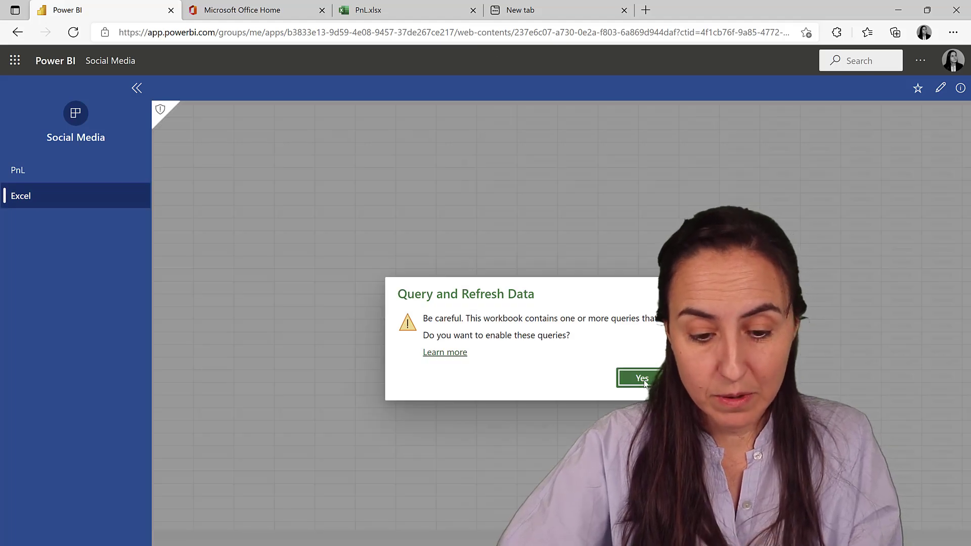
pyautogui.click(642, 379)
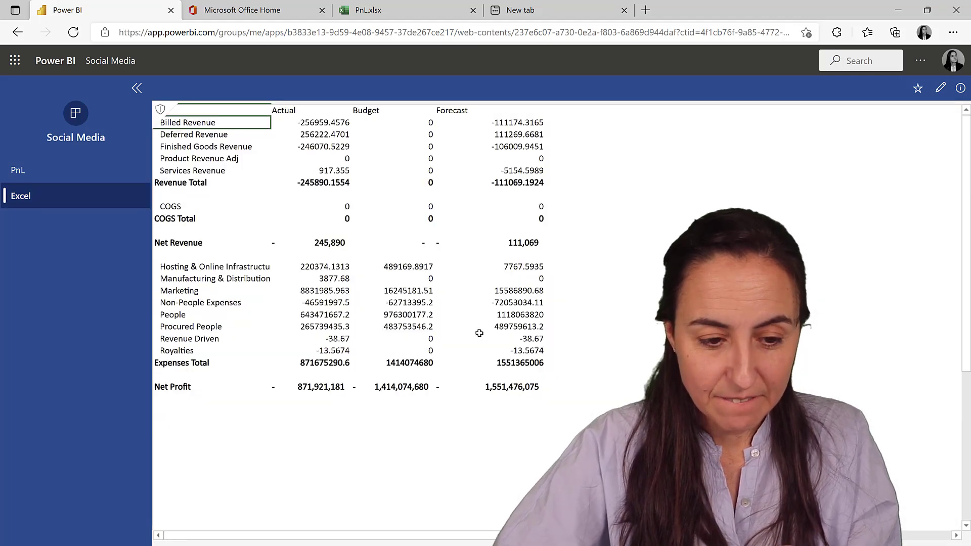